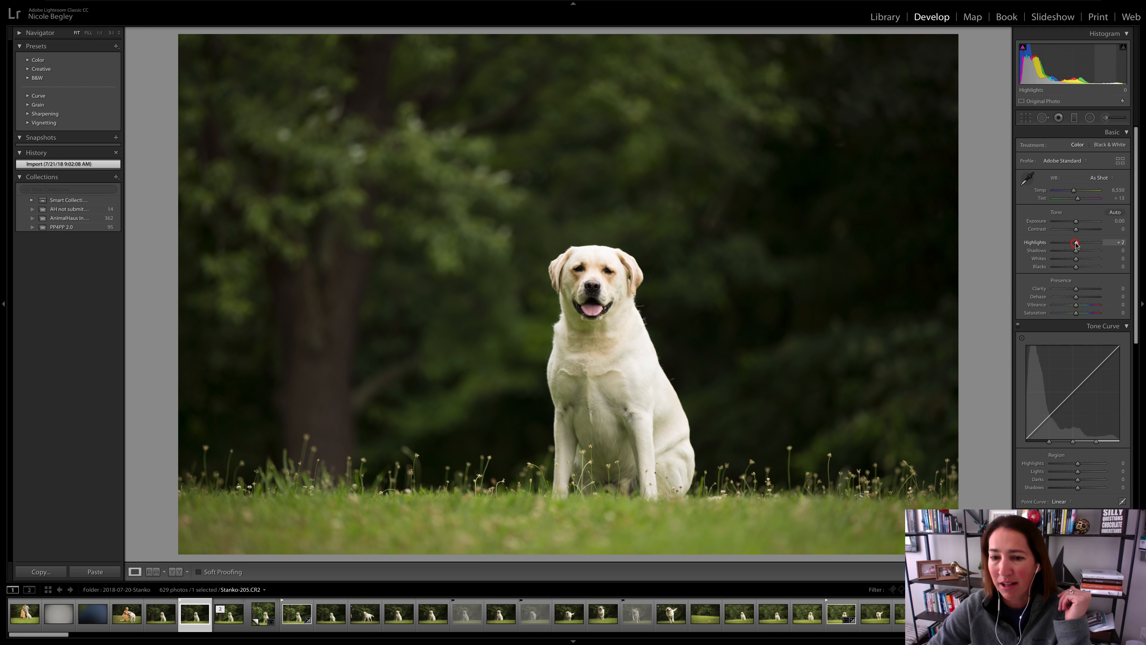
# Set the photo's Highlights to -29, Shadows to +77, Whites to +8, Blacks to -12, Vibrance to +9 and Clarity to +12
pyautogui.moveTo(1076, 243); pyautogui.dragTo(1094, 251)
pyautogui.moveTo(1095, 250); pyautogui.dragTo(1094, 250)
pyautogui.moveTo(1076, 259); pyautogui.dragTo(1074, 268)
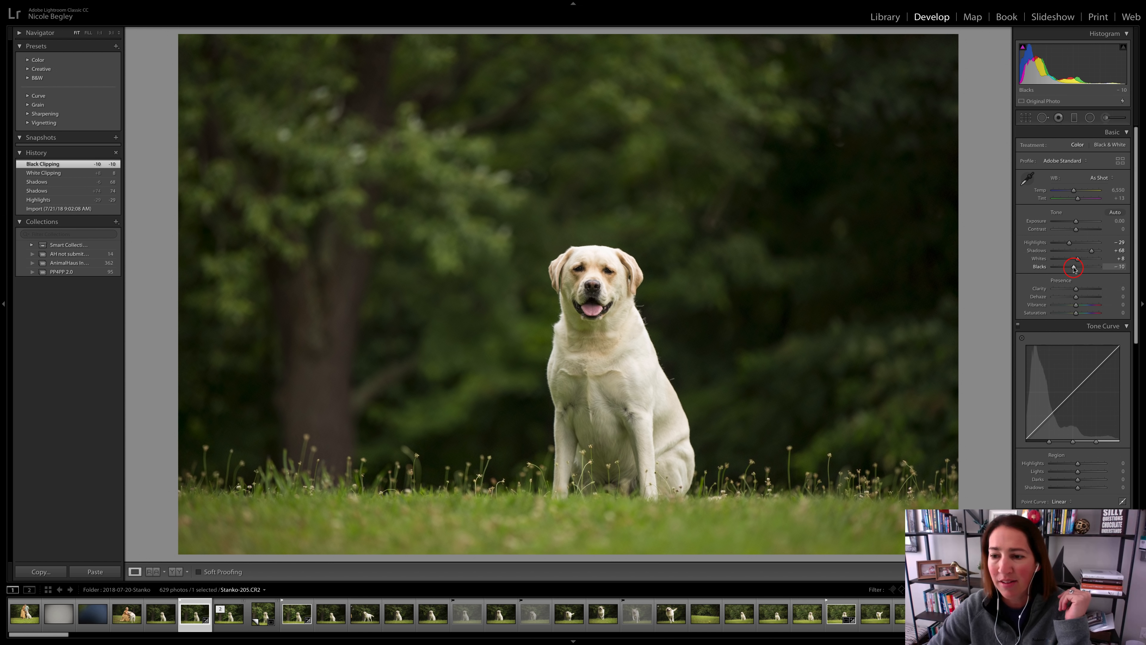
pyautogui.moveTo(1074, 268); pyautogui.dragTo(1076, 268)
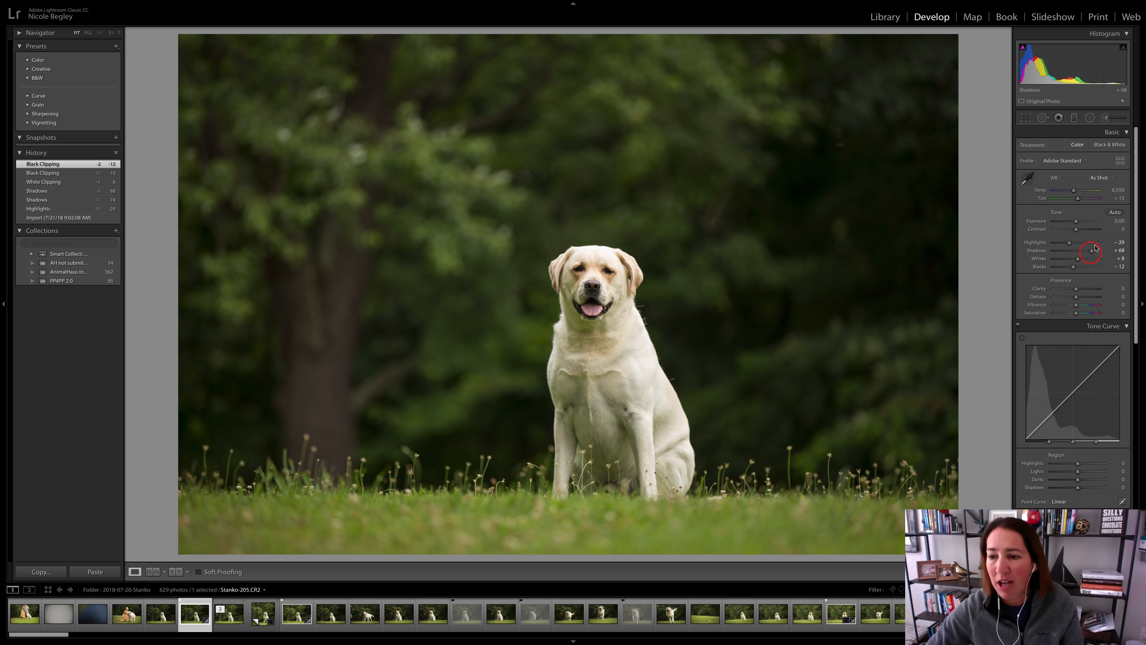
pyautogui.moveTo(1092, 251); pyautogui.dragTo(1093, 255)
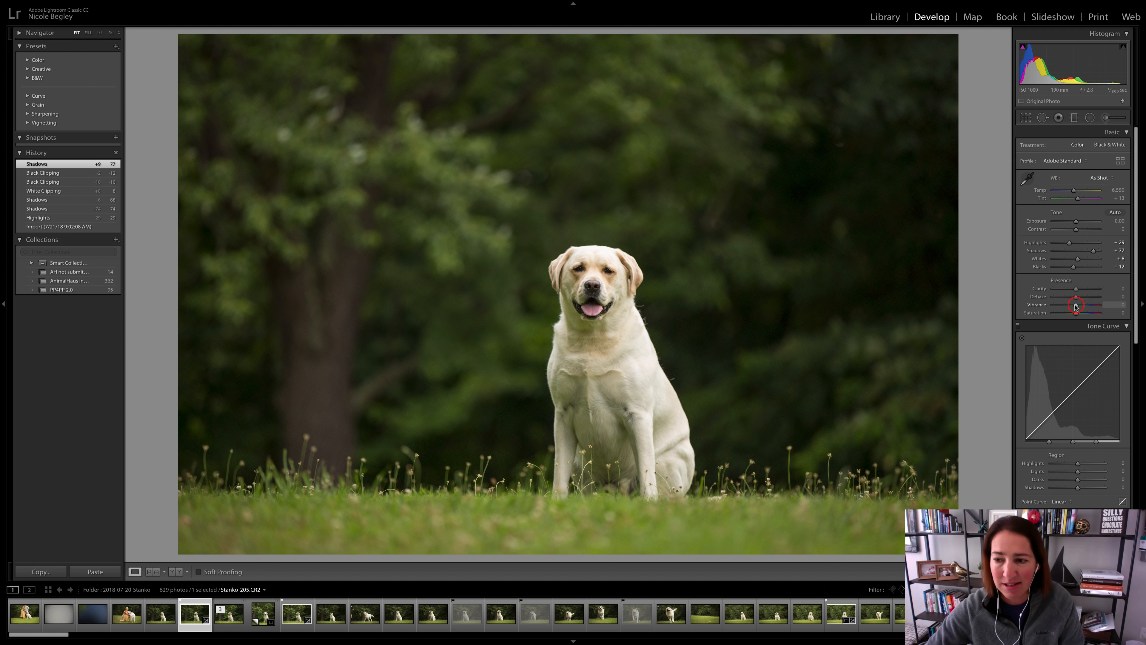
pyautogui.moveTo(1076, 306); pyautogui.dragTo(1080, 291)
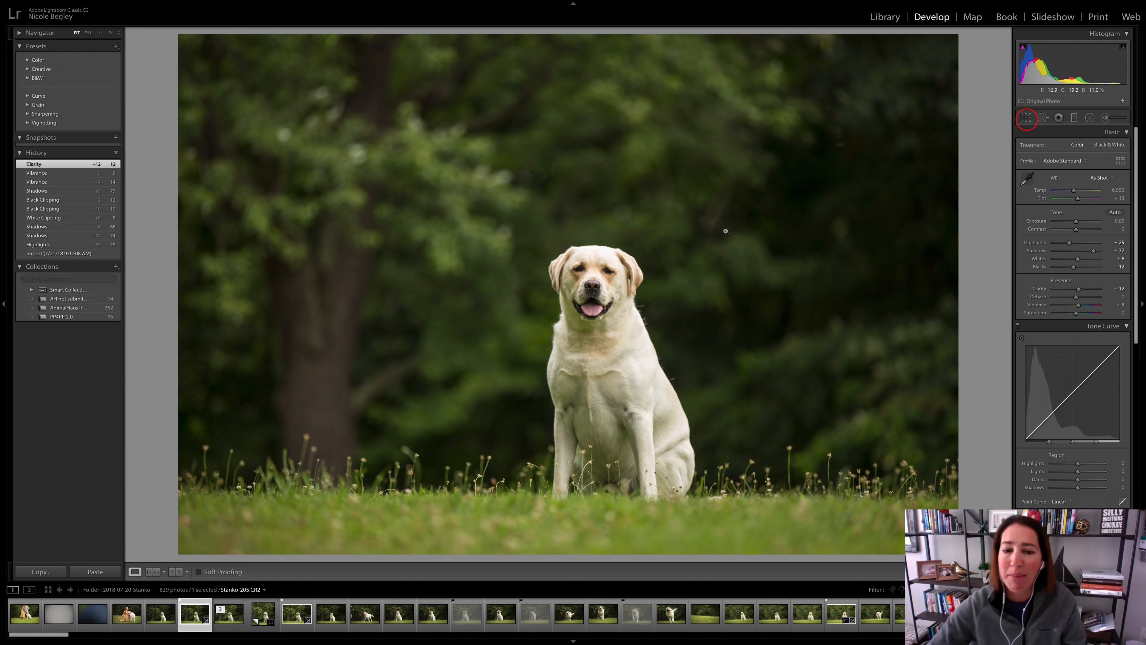
# Crop the photo at its original aspect ratio, trimming the top and right side so the dog fills more of the frame
pyautogui.click(1027, 118)
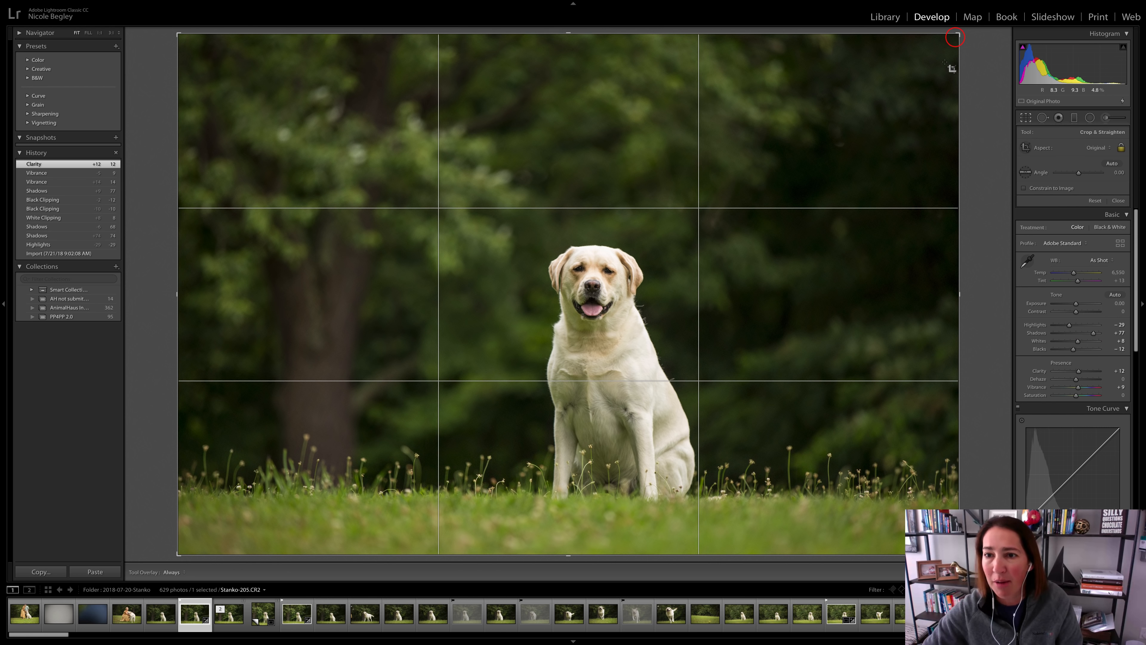
pyautogui.moveTo(956, 37); pyautogui.dragTo(906, 53)
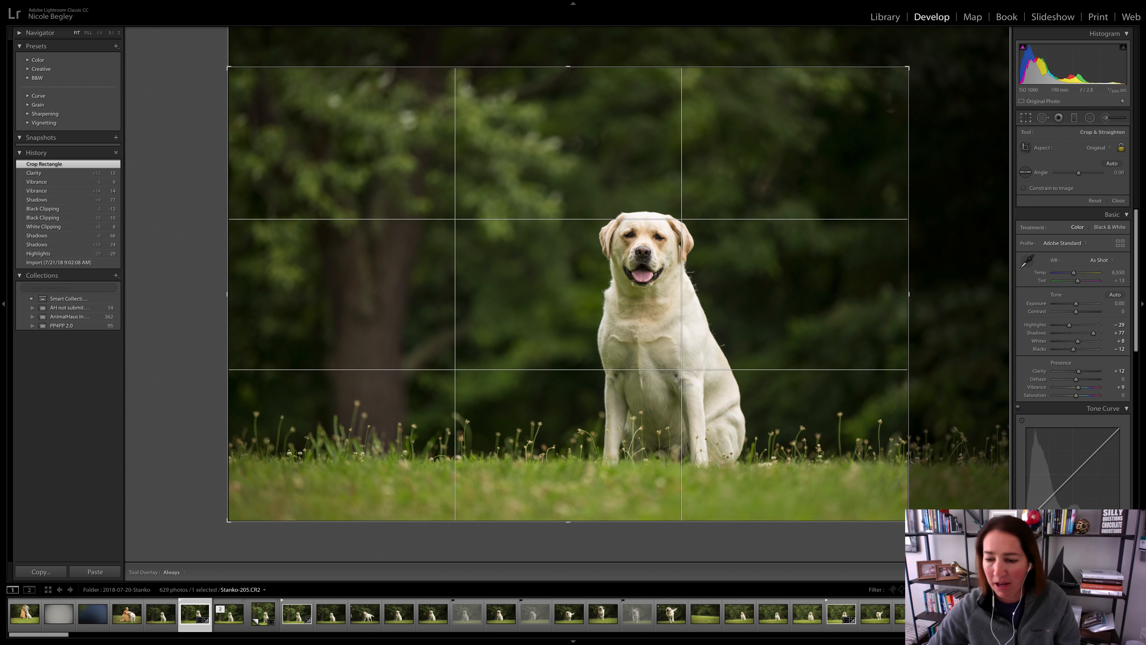
pyautogui.press('Return')
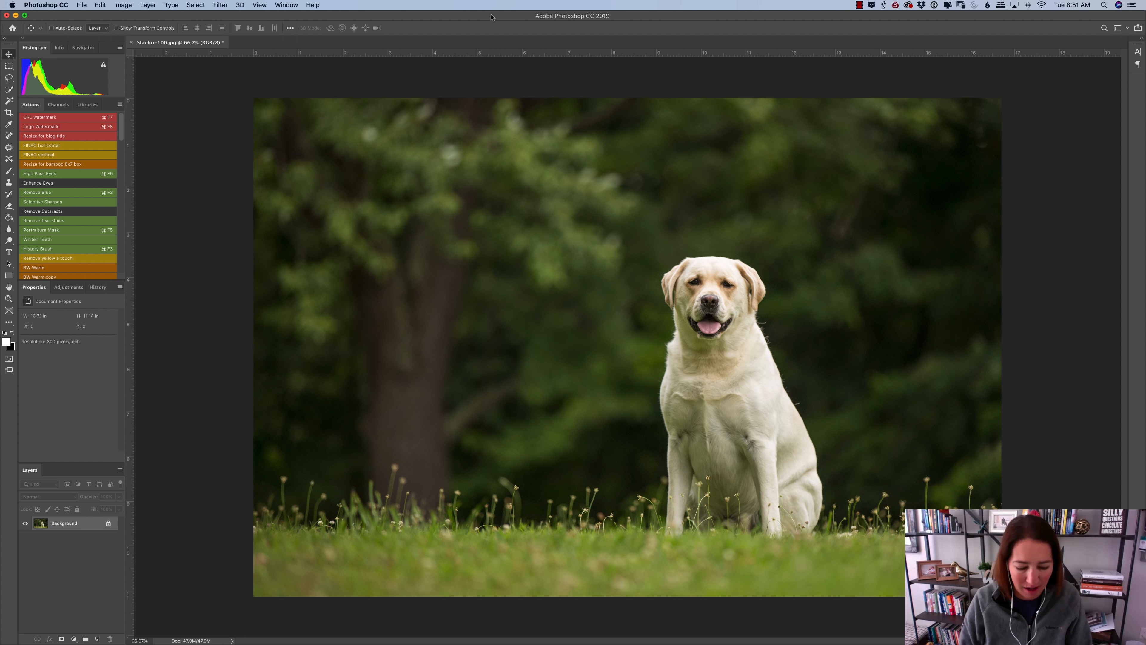
# In Photoshop, duplicate the background layer and set the resulting Layer Via Copy state as the History Brush source
pyautogui.press('super+j')
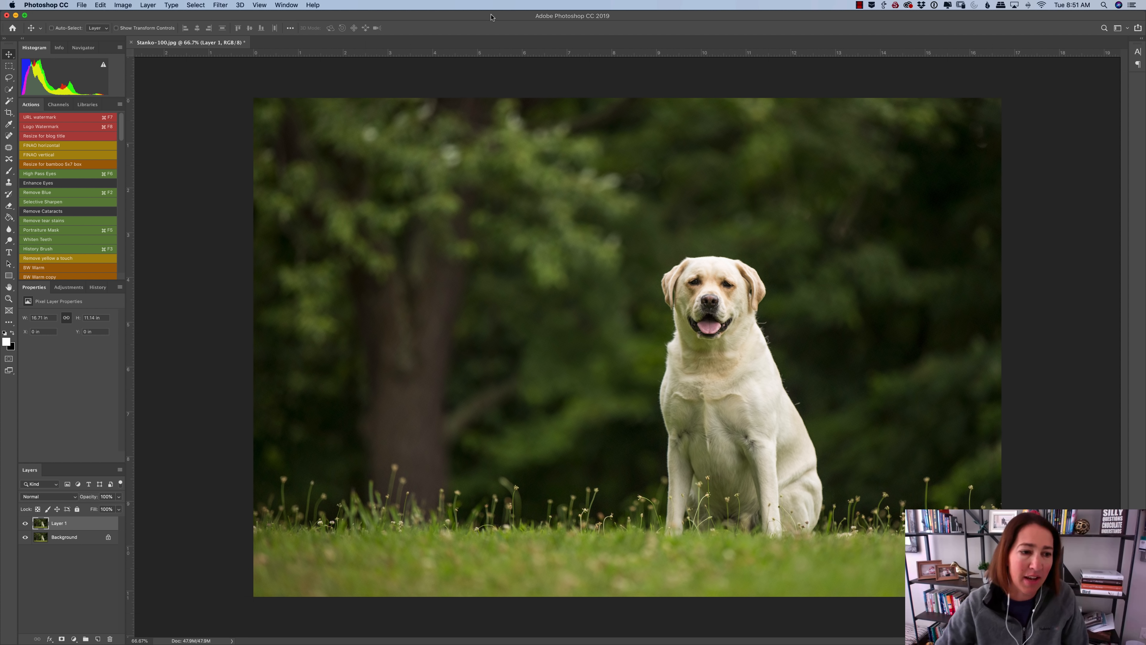
pyautogui.click(98, 288)
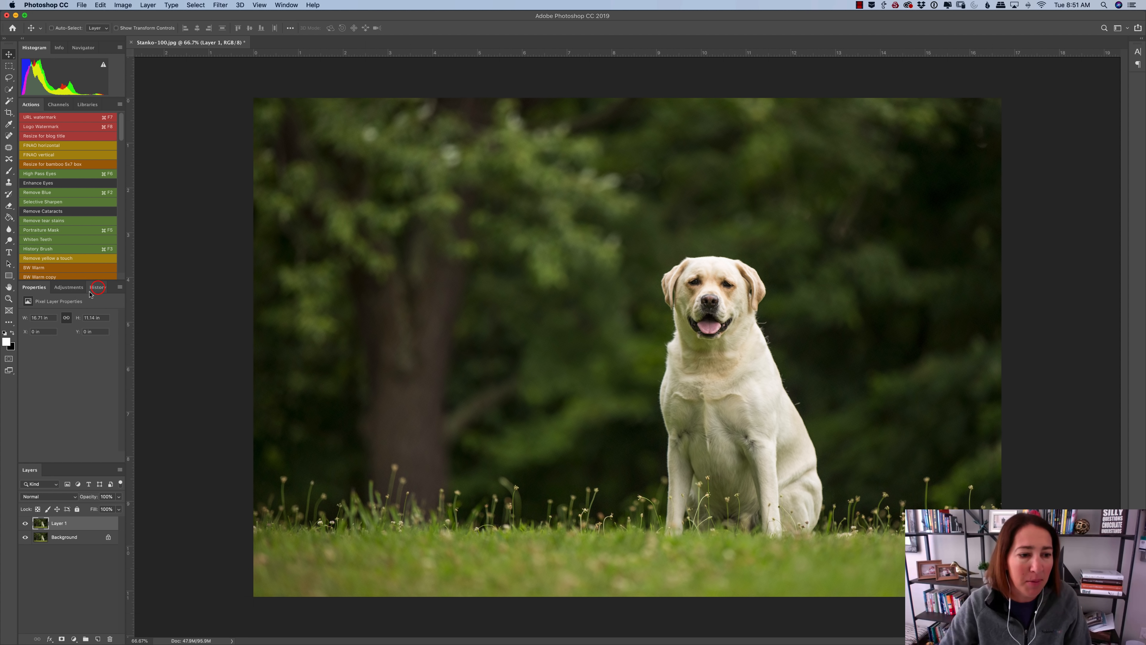
pyautogui.click(24, 346)
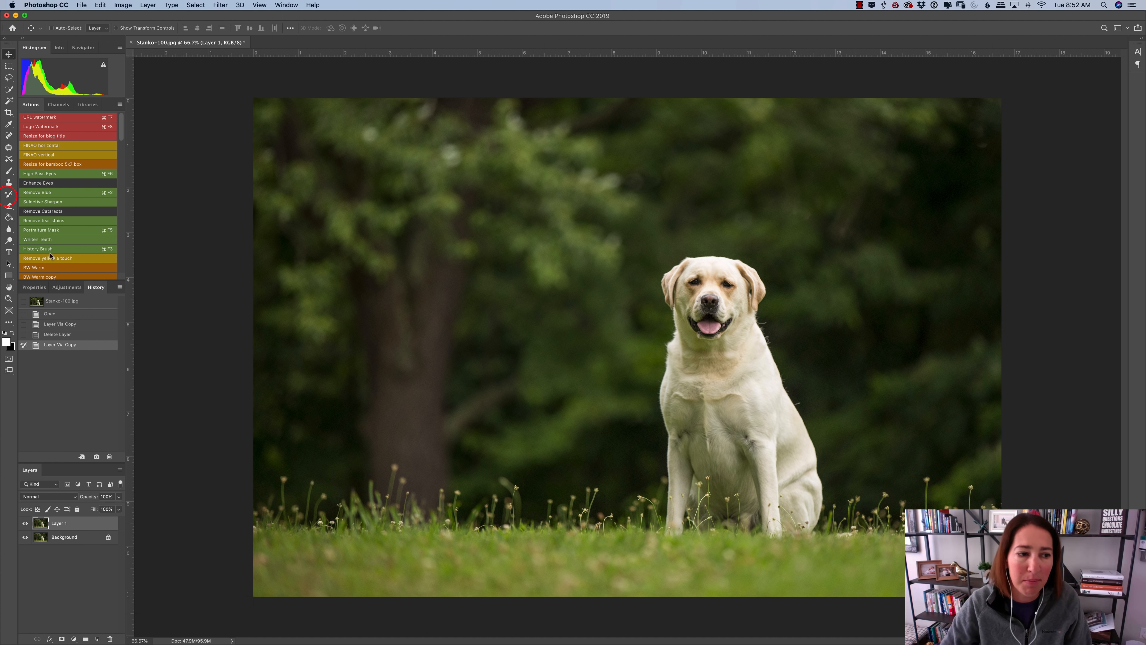
# Choose the History Brush with its blending mode set to Screen, leaving the duplicate layer in Normal mode
pyautogui.click(8, 194)
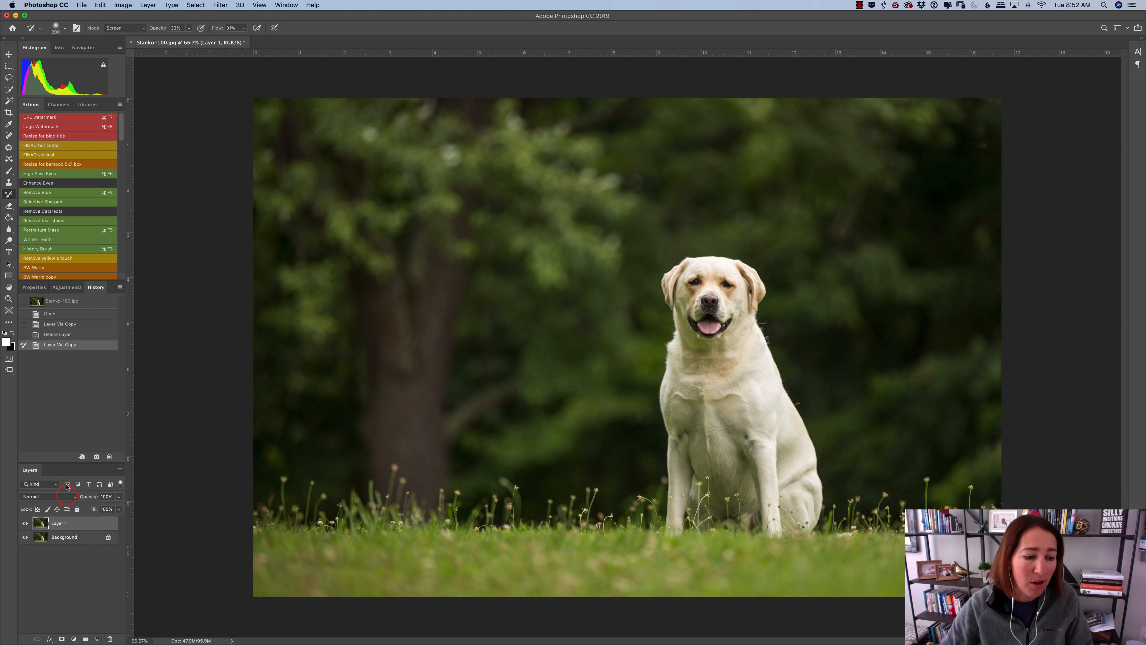
pyautogui.click(68, 497)
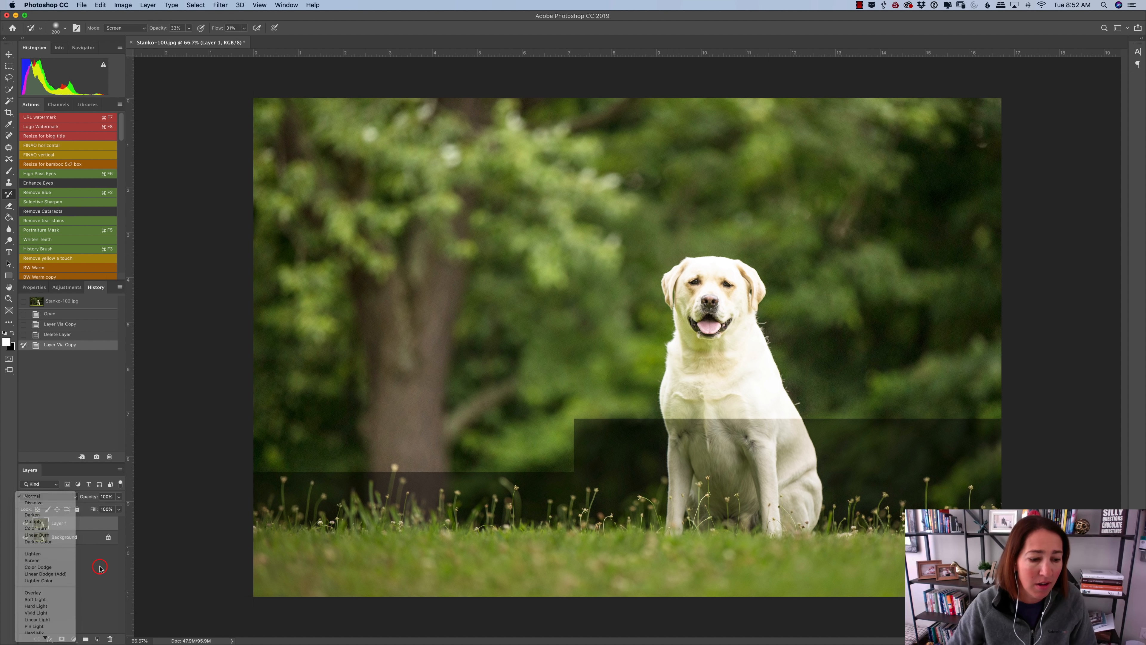
pyautogui.click(102, 569)
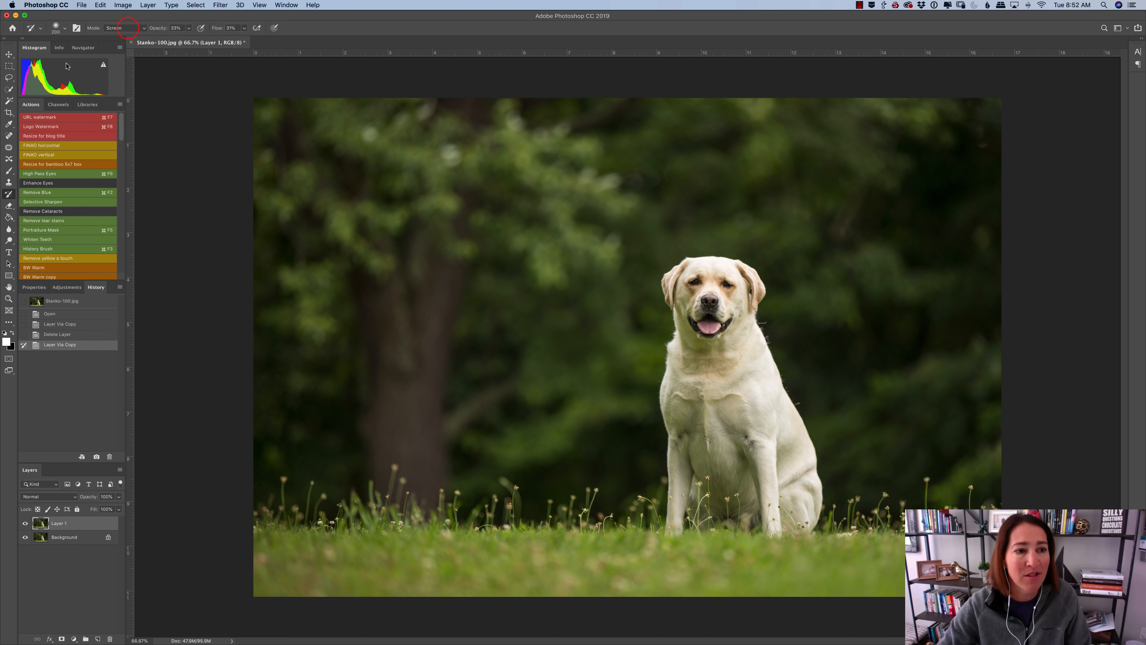
pyautogui.click(126, 28)
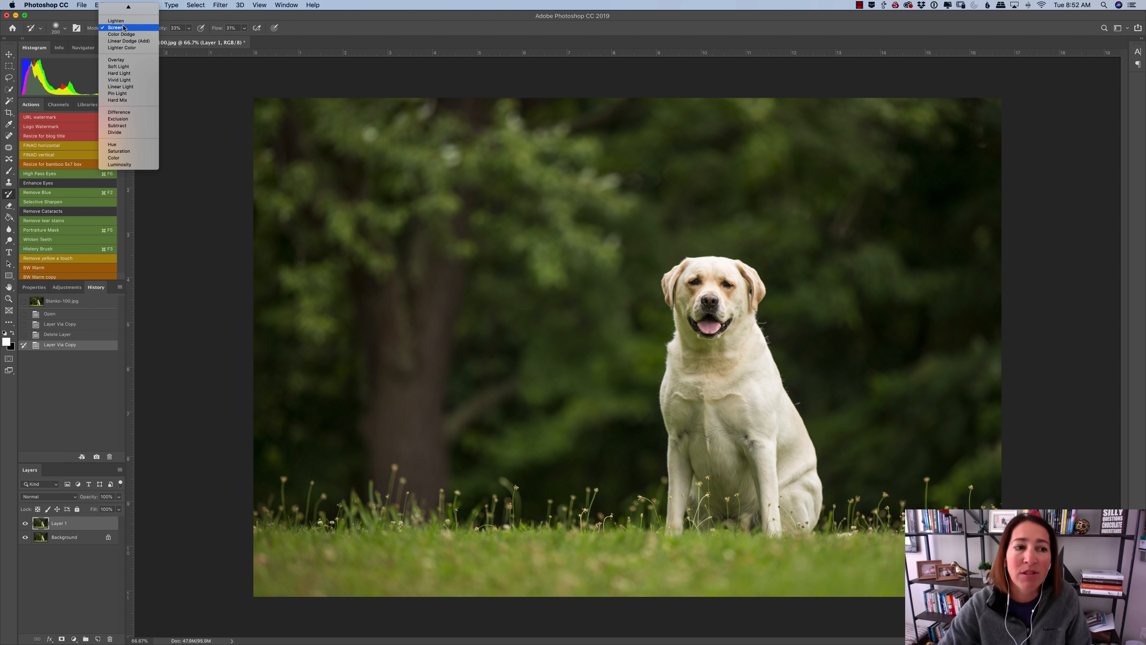
pyautogui.click(124, 28)
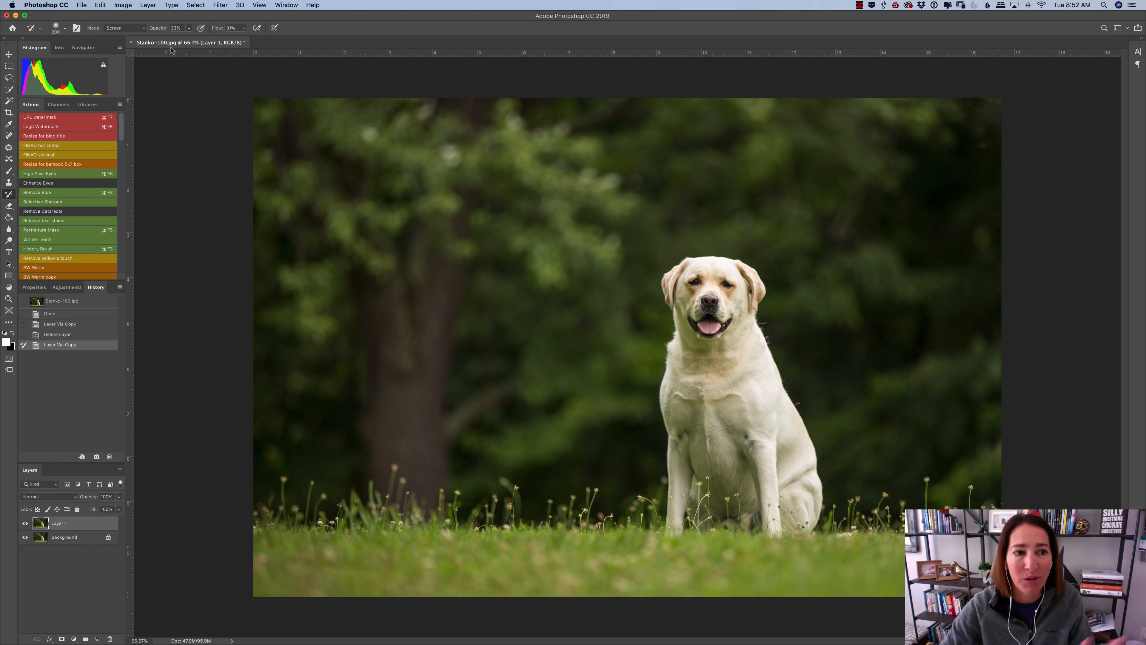
# Brighten the catchlight of the dog's eye on the right of the photo with repeated dabs of a very small History Brush
pyautogui.press('super+equal')
pyautogui.press('super+equal')
pyautogui.press('super+equal')
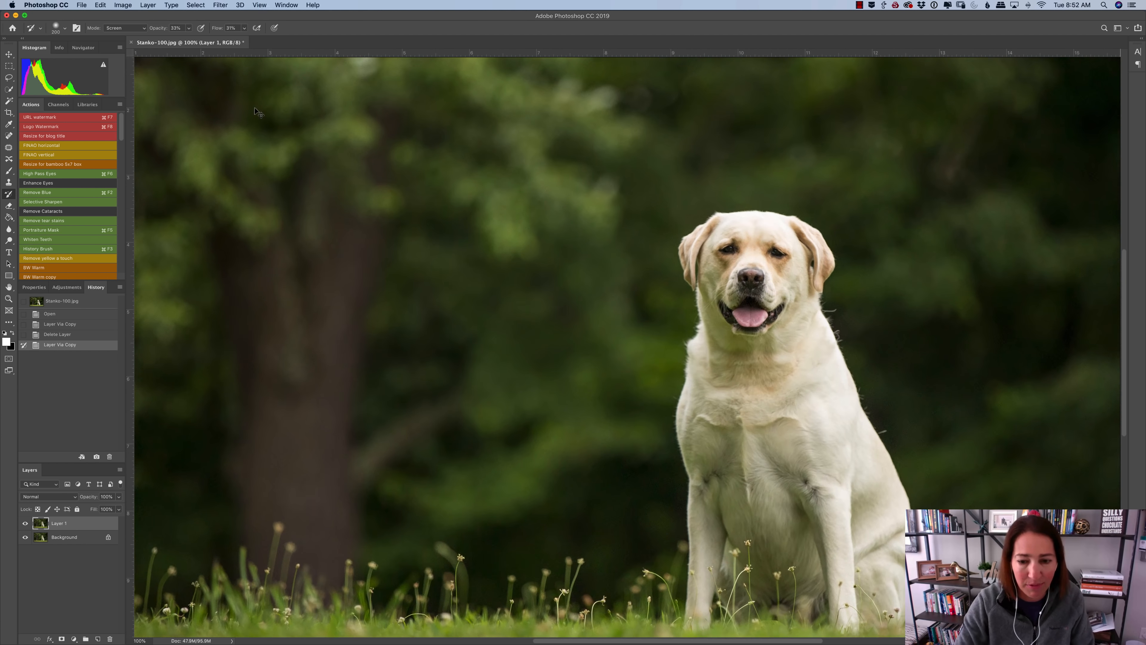
pyautogui.moveTo(729, 320); pyautogui.dragTo(336, 516)
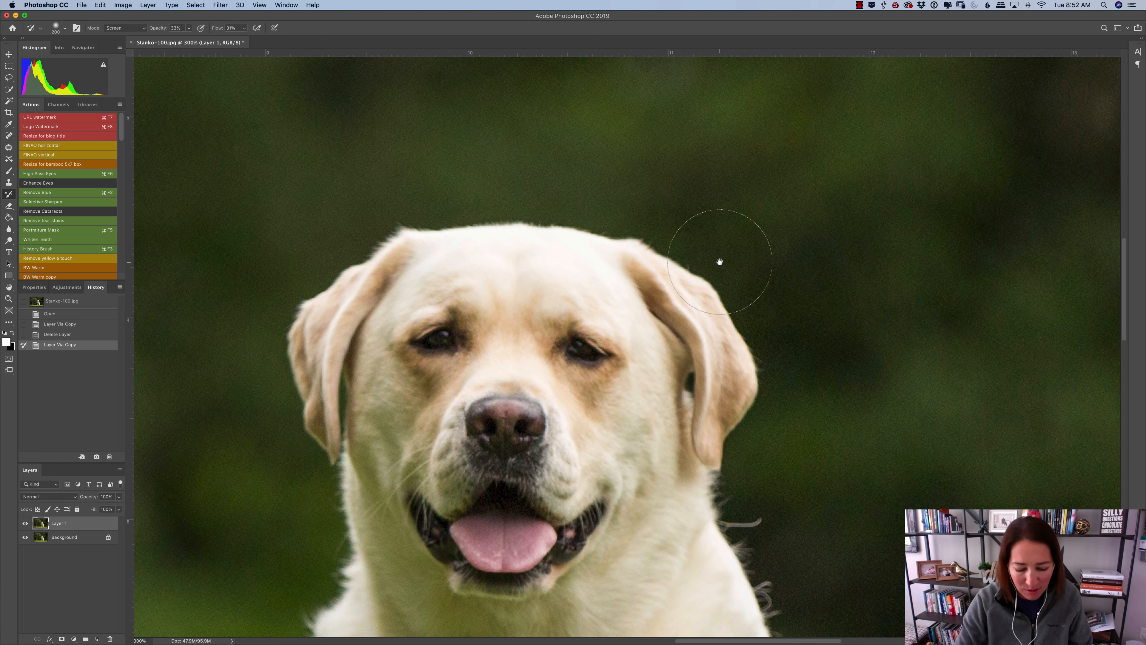
pyautogui.press('super+equal')
pyautogui.moveTo(519, 264); pyautogui.dragTo(632, 223)
pyautogui.press('[')
pyautogui.press('[')
pyautogui.press('[')
pyautogui.press('[')
pyautogui.press('[')
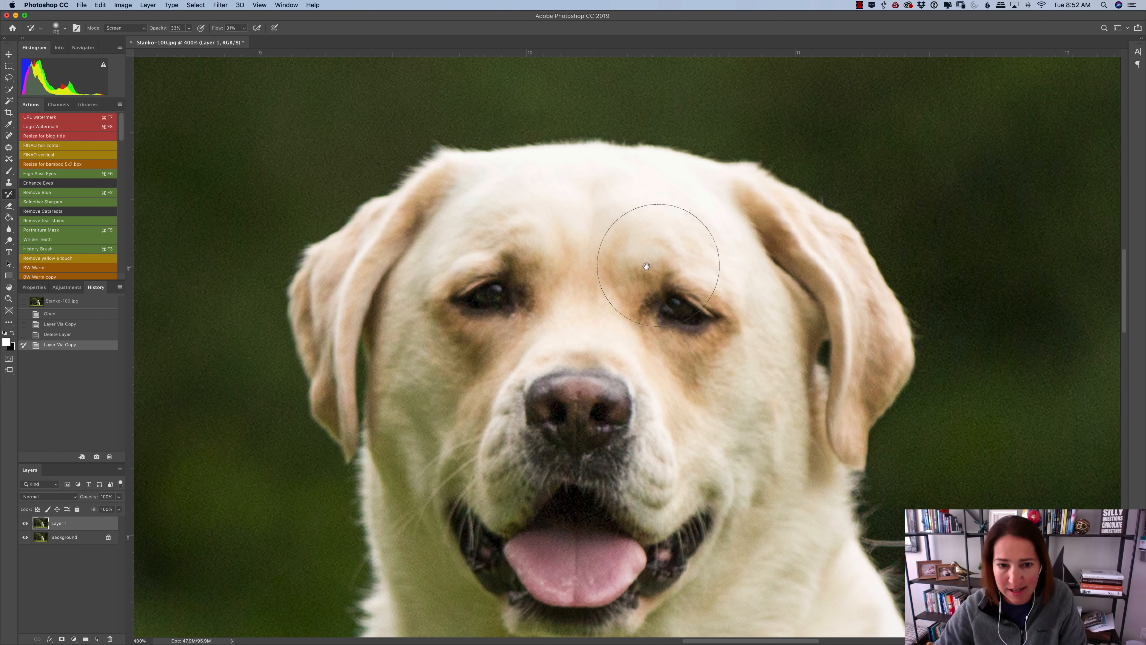
pyautogui.press('[')
pyautogui.press('[')
pyautogui.press('[')
pyautogui.press('[')
pyautogui.press('[')
pyautogui.press('[')
pyautogui.press('[')
pyautogui.press('[')
pyautogui.press('[')
pyautogui.press('[')
pyautogui.press('[')
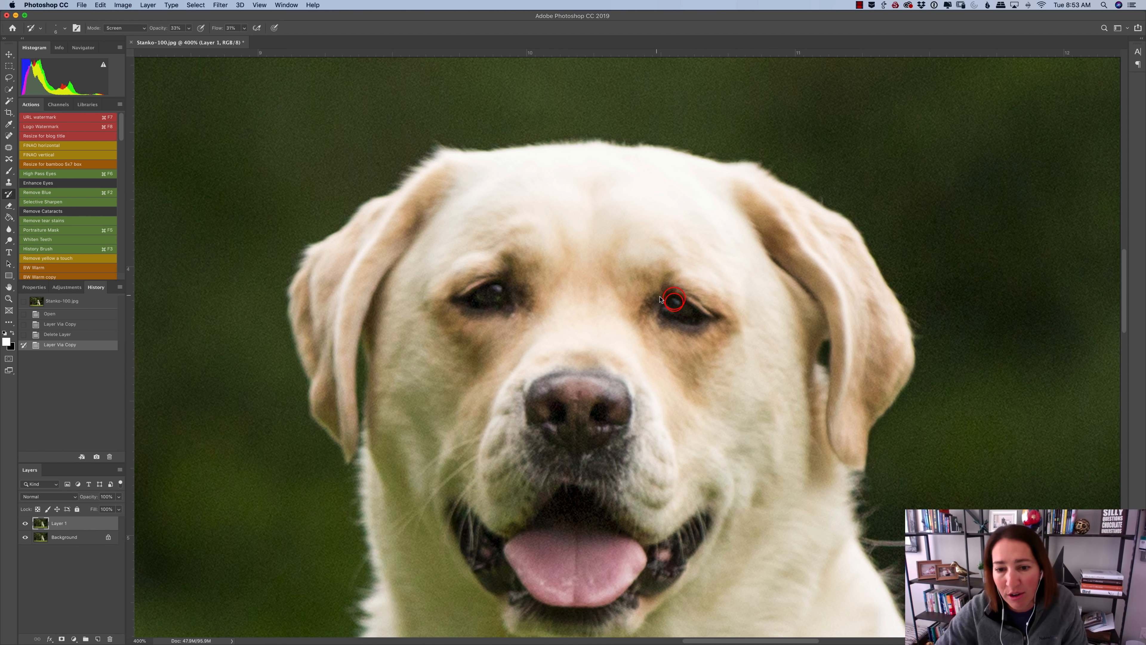
pyautogui.click(674, 302)
pyautogui.click(674, 302)
pyautogui.click(674, 302)
pyautogui.click(674, 302)
pyautogui.click(675, 302)
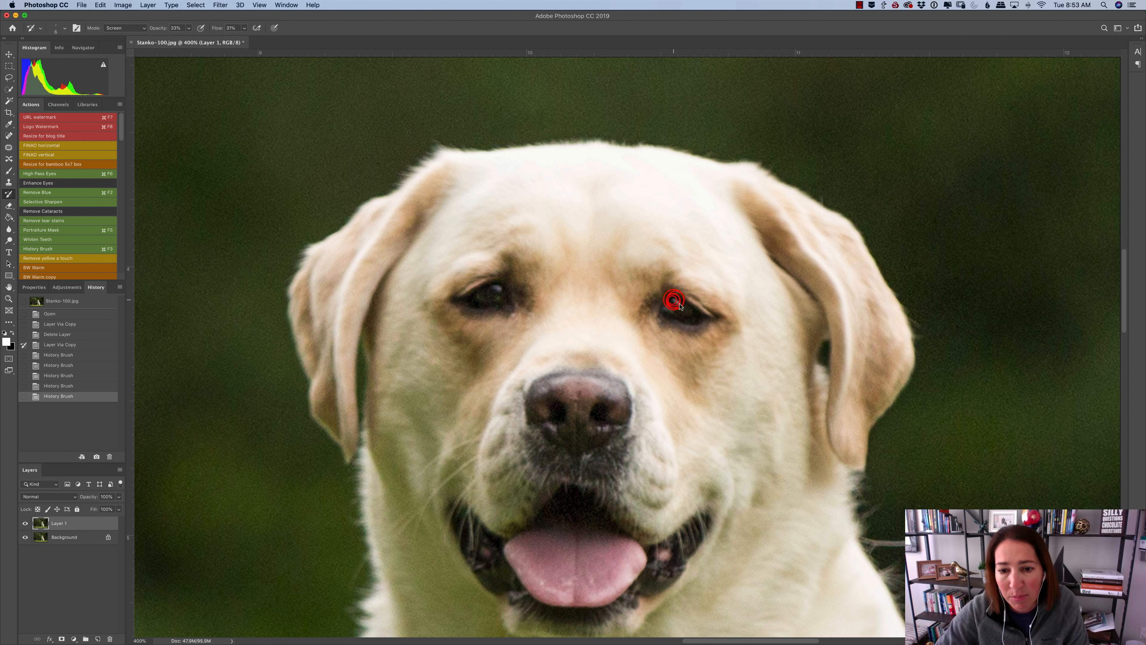
pyautogui.click(676, 302)
pyautogui.click(677, 302)
pyautogui.click(676, 302)
pyautogui.click(676, 301)
pyautogui.click(676, 302)
pyautogui.click(675, 301)
pyautogui.click(676, 301)
pyautogui.click(675, 301)
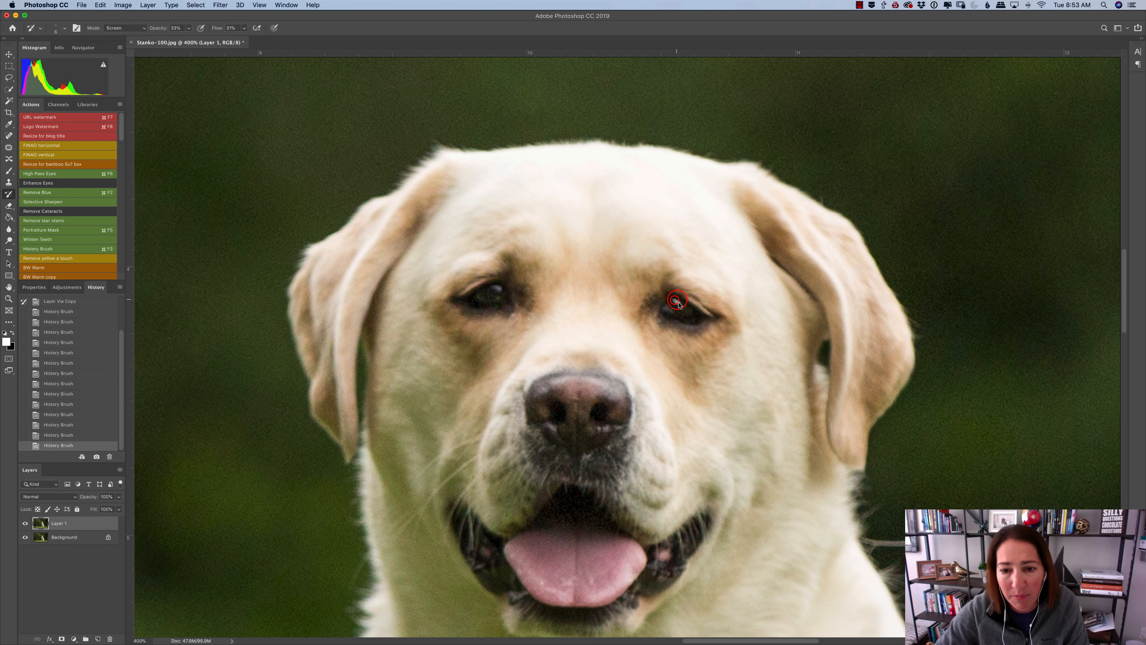
# Brighten the catchlight of the dog's eye on the left of the photo with several small History Brush dabs
pyautogui.click(492, 287)
pyautogui.click(493, 286)
pyautogui.click(494, 286)
pyautogui.click(494, 286)
pyautogui.click(494, 288)
pyautogui.click(494, 287)
# Lighten the iris below the catchlight in the dog's eye on the right of the photo using the History Brush
pyautogui.click(676, 309)
pyautogui.click(675, 309)
pyautogui.click(683, 311)
pyautogui.click(675, 306)
pyautogui.click(682, 309)
pyautogui.click(682, 309)
pyautogui.click(680, 309)
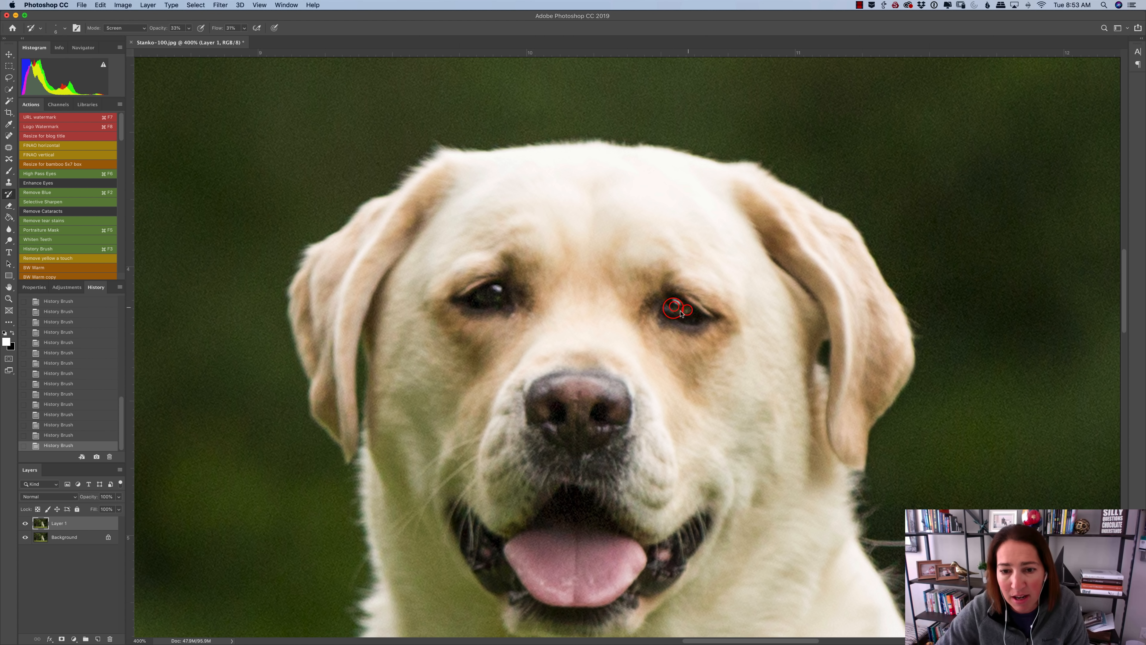
pyautogui.click(674, 308)
# Lighten the iris beside and below the catchlight in the dog's eye on the left of the photo using the History Brush
pyautogui.click(481, 292)
pyautogui.click(478, 293)
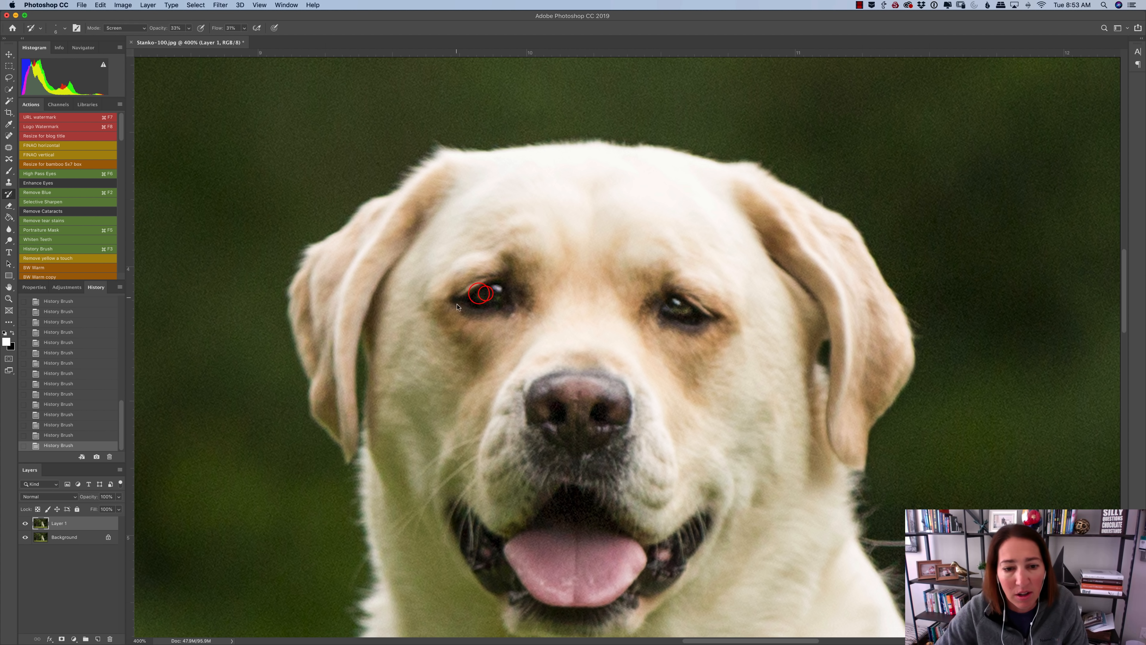
pyautogui.click(483, 293)
pyautogui.click(480, 292)
pyautogui.click(482, 294)
pyautogui.click(481, 294)
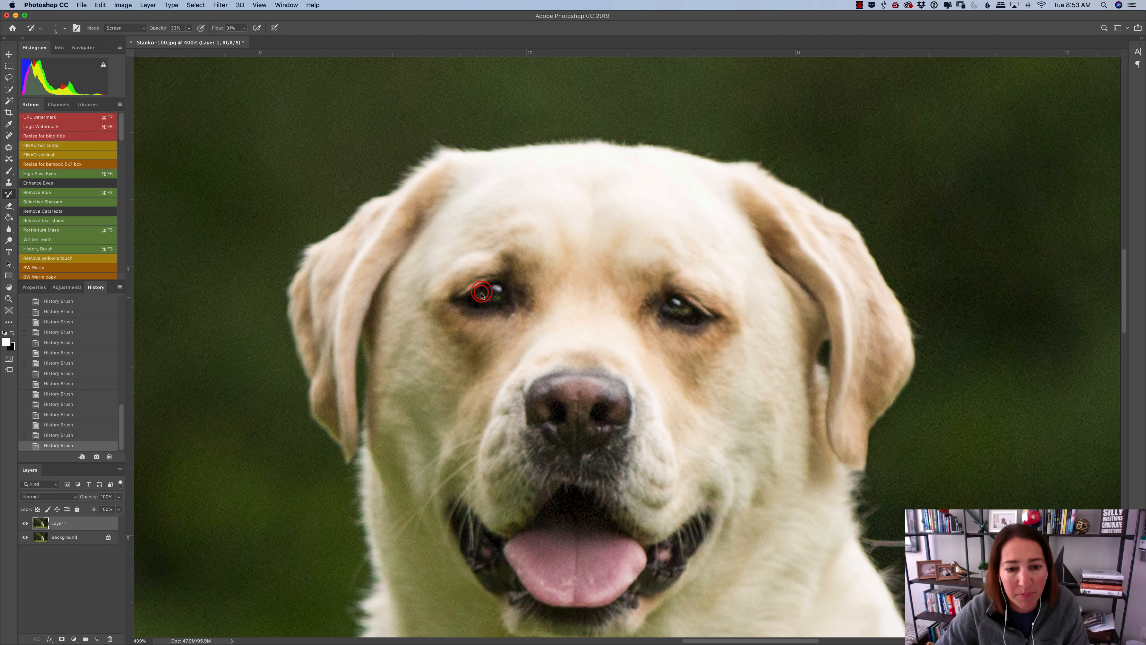
pyautogui.click(482, 294)
pyautogui.click(481, 293)
pyautogui.click(482, 294)
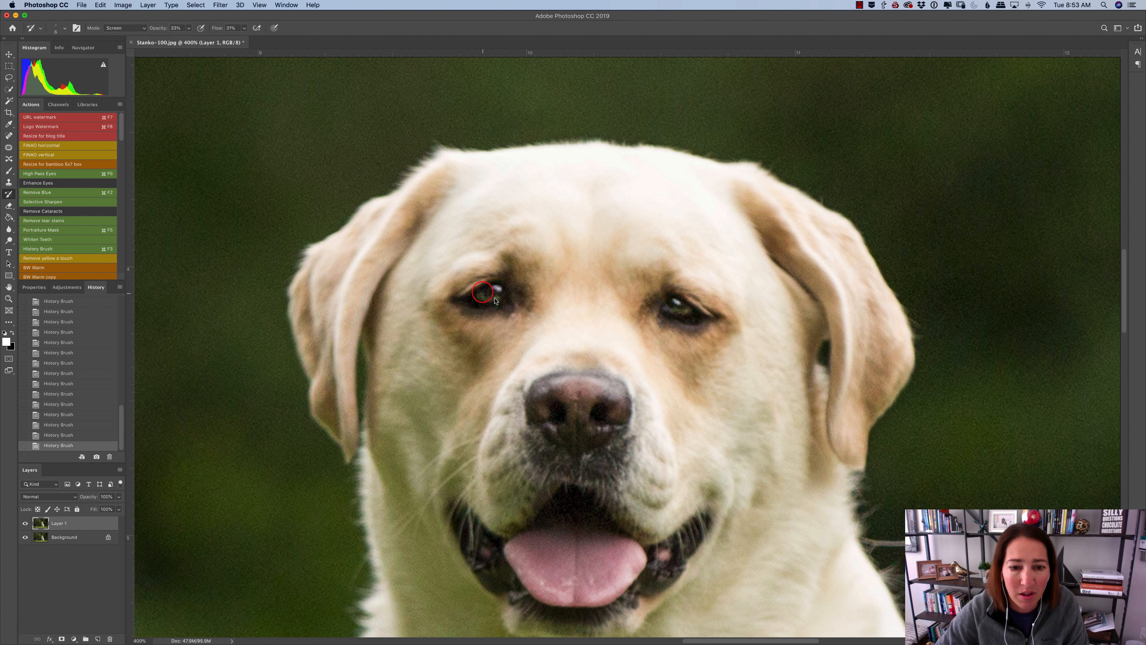
pyautogui.click(483, 293)
pyautogui.click(482, 295)
pyautogui.click(483, 300)
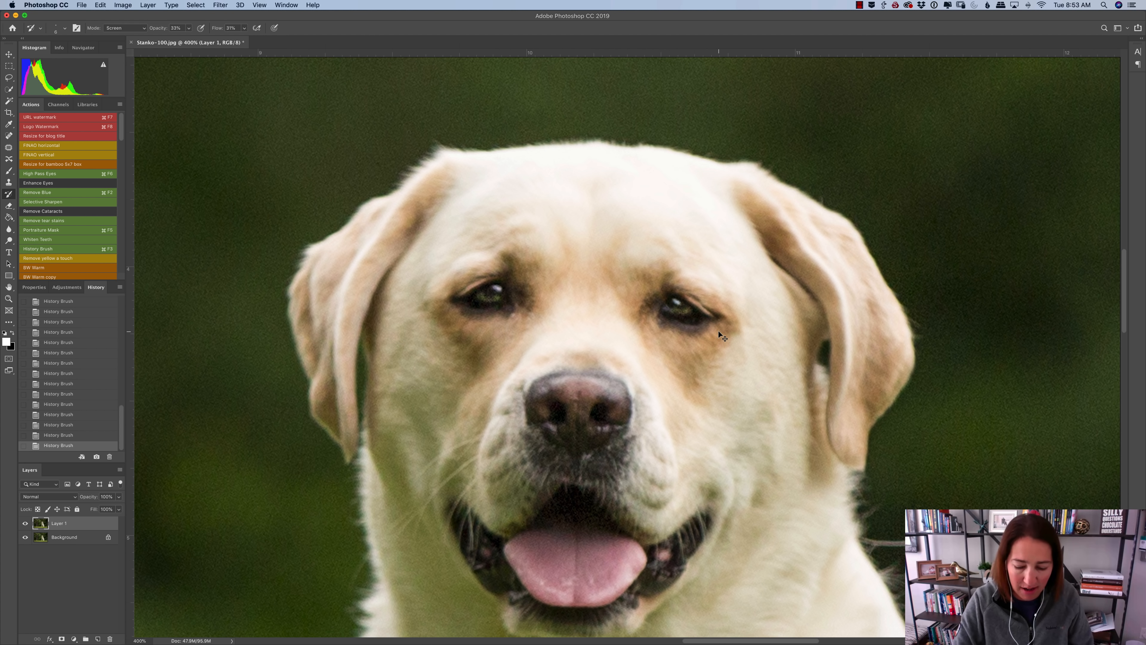
# Enlarge the History Brush to 175 px and lighten the area around the dog's eye on the left of the photo
pyautogui.press('super+minus')
pyautogui.press('super+minus')
pyautogui.press('super+minus')
pyautogui.press('super+minus')
pyautogui.press('super+minus')
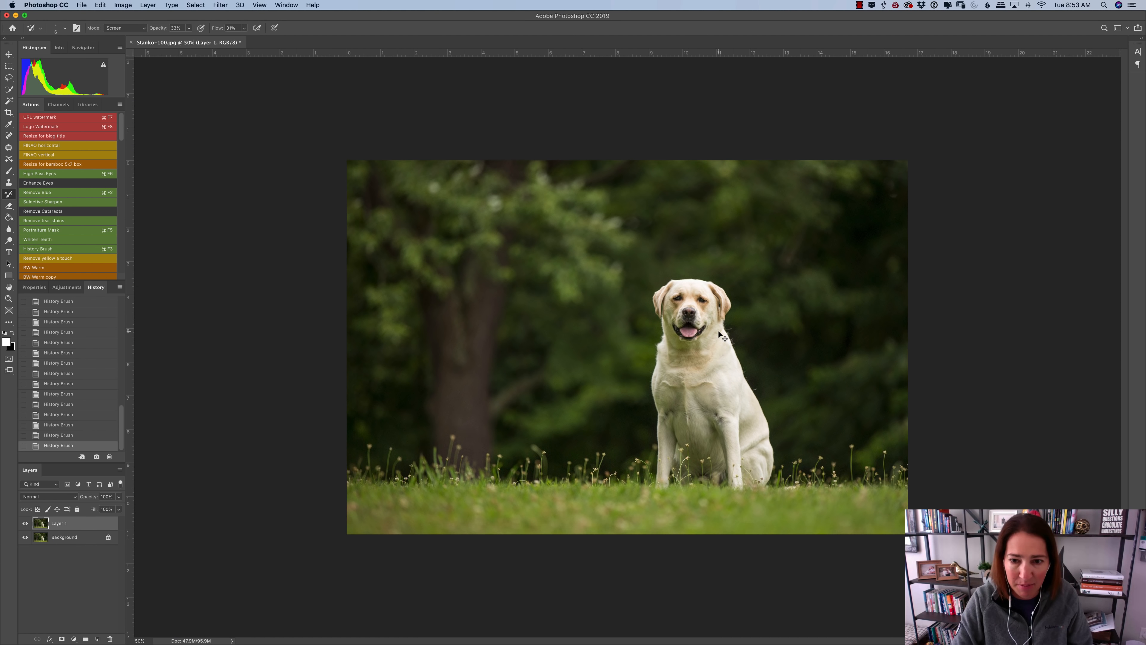
pyautogui.press('super+plus')
pyautogui.press('super+plus')
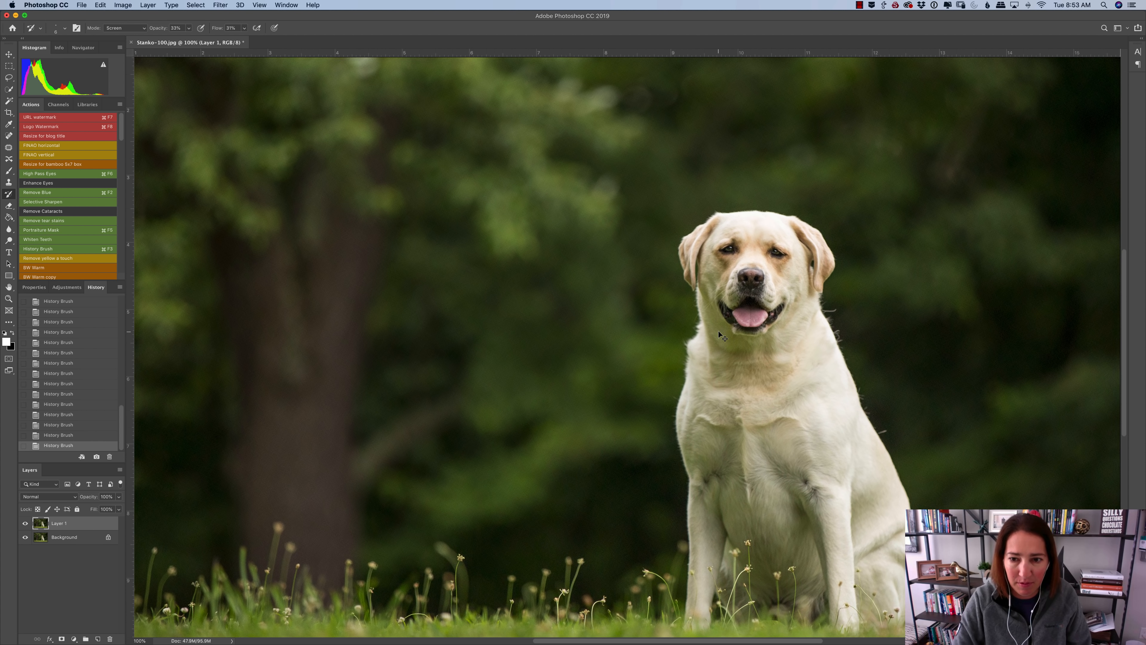
pyautogui.press(']')
pyautogui.press(']')
pyautogui.press(']')
pyautogui.press(']')
pyautogui.press(']')
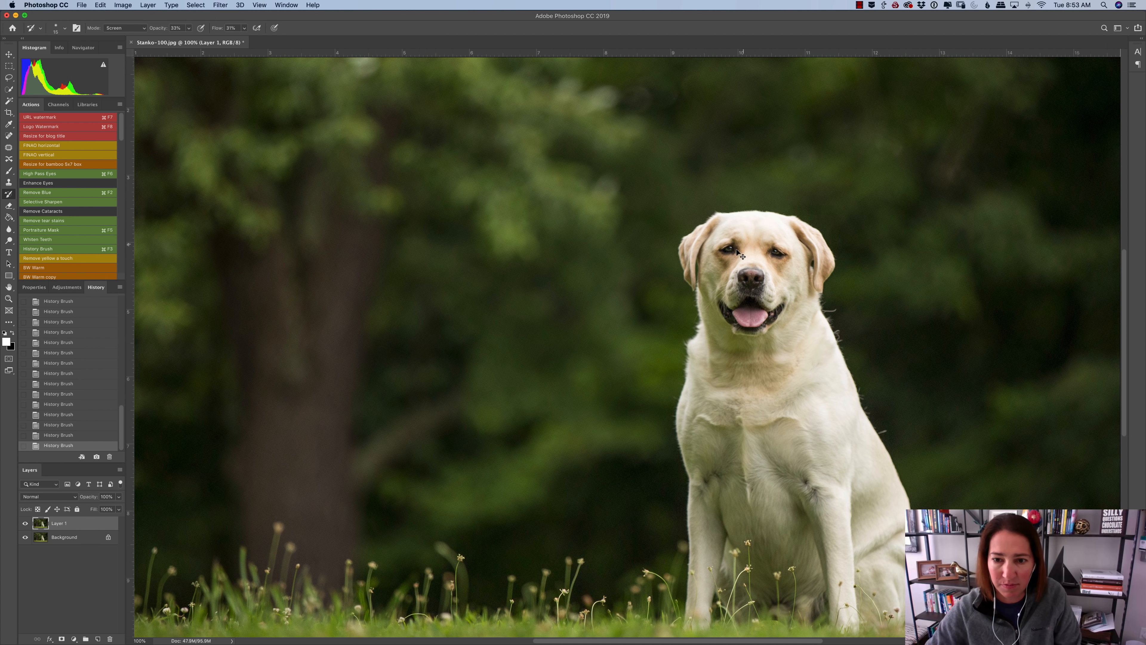
pyautogui.press(']')
pyautogui.press(']')
pyautogui.press(']')
pyautogui.press(']')
pyautogui.press(']')
pyautogui.press(']')
pyautogui.press(']')
pyautogui.press(']')
pyautogui.press(']')
pyautogui.press(']')
pyautogui.click(734, 252)
pyautogui.click(725, 257)
pyautogui.click(726, 257)
pyautogui.click(723, 256)
pyautogui.click(722, 259)
pyautogui.click(718, 261)
pyautogui.click(721, 259)
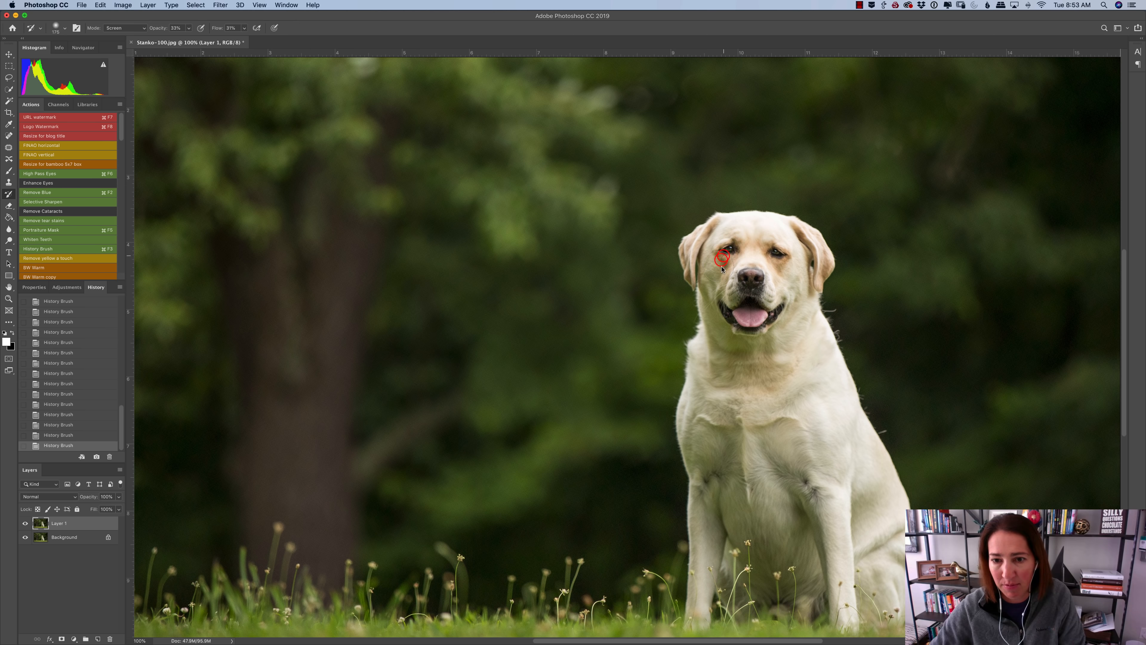
pyautogui.click(724, 257)
# Lighten the area around the dog's eye on the right of the photo with the same large History Brush
pyautogui.click(774, 252)
pyautogui.click(774, 250)
pyautogui.click(775, 248)
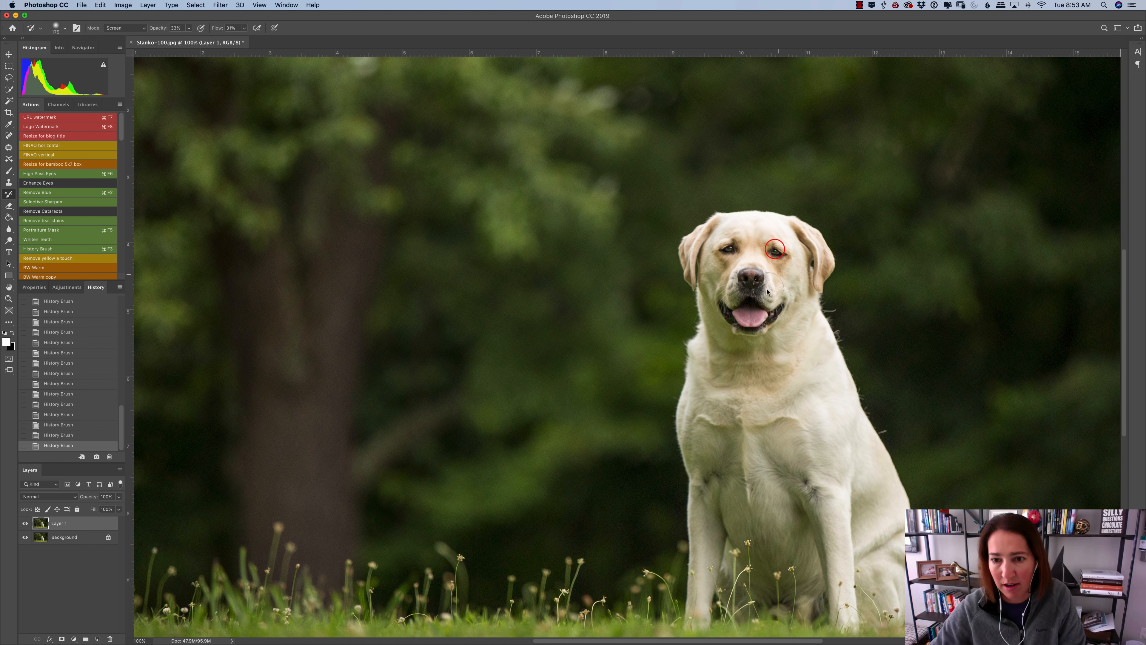
# Toggle the visibility of Layer 1 repeatedly to compare the dog's eyes before and after brightening
pyautogui.click(25, 525)
pyautogui.click(25, 525)
pyautogui.click(26, 525)
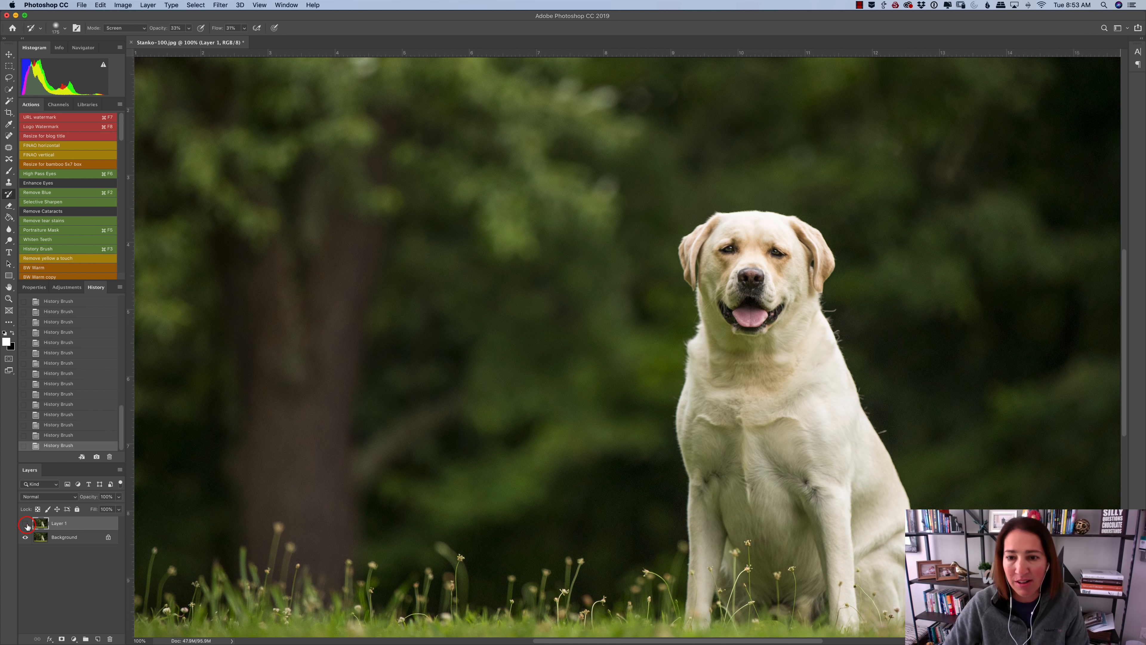
pyautogui.click(27, 525)
pyautogui.click(27, 527)
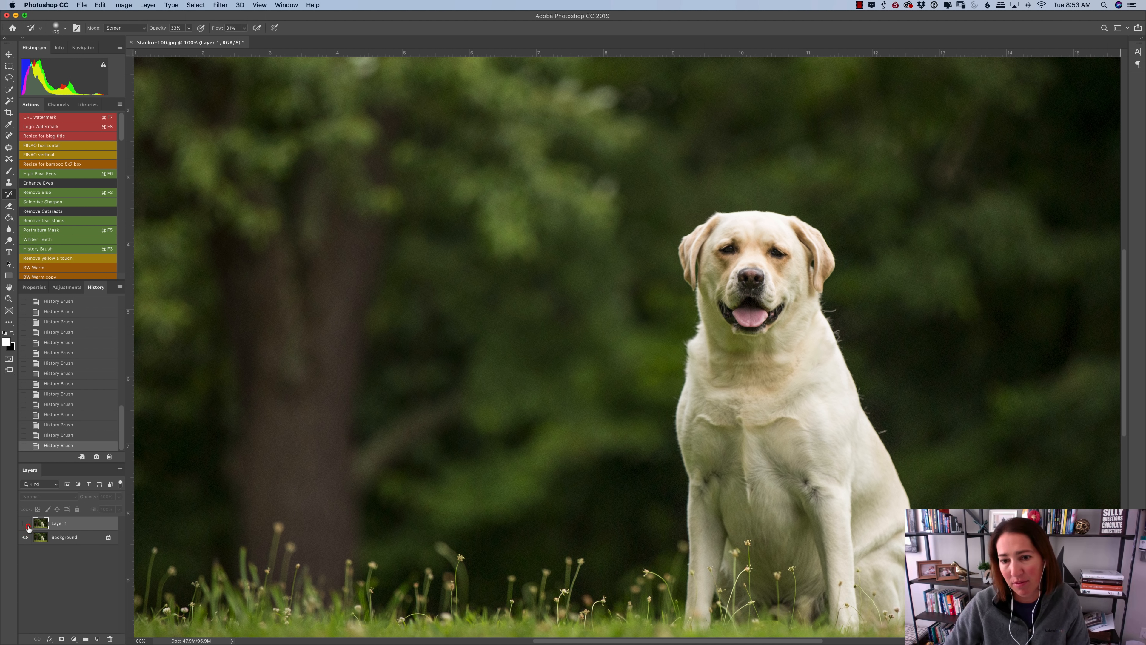
pyautogui.click(28, 528)
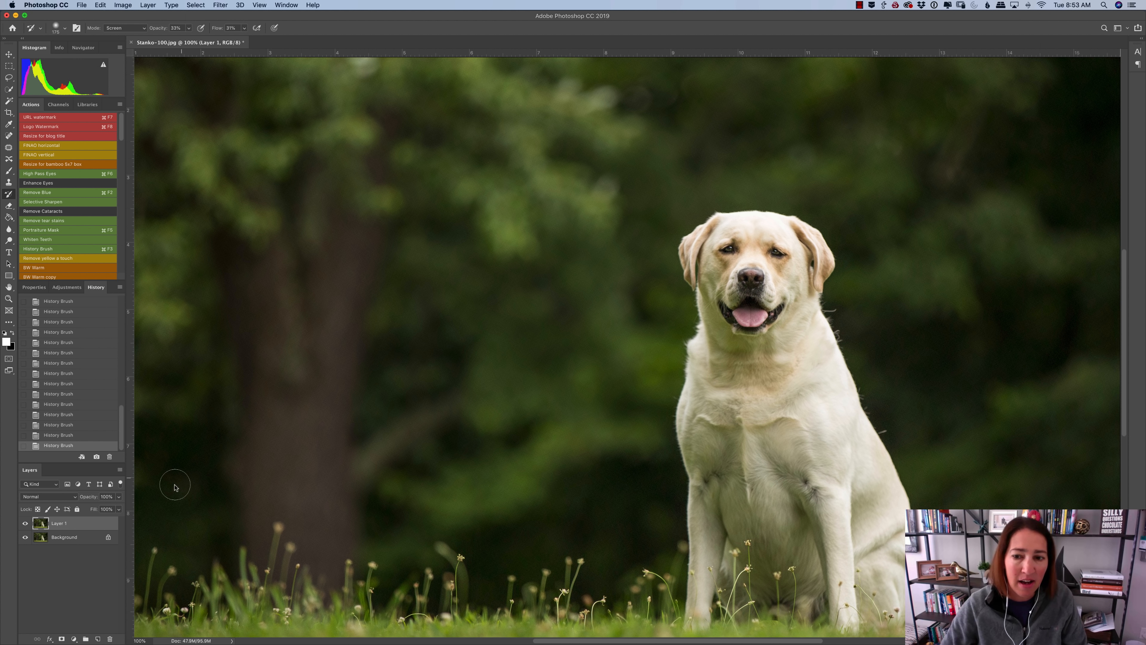
pyautogui.click(25, 524)
pyautogui.click(25, 525)
pyautogui.click(25, 525)
pyautogui.click(26, 526)
pyautogui.click(26, 527)
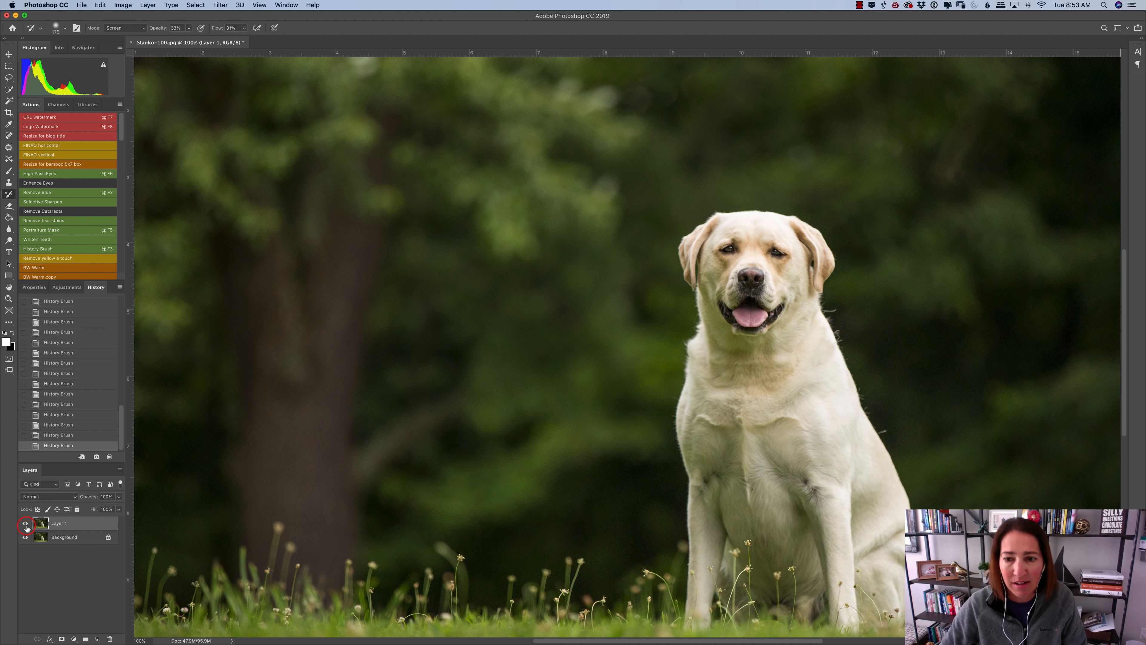
# Reduce Layer 1's opacity to about 82% and toggle its visibility to compare the dog's eyes
pyautogui.moveTo(90, 497); pyautogui.dragTo(80, 500)
pyautogui.click(24, 523)
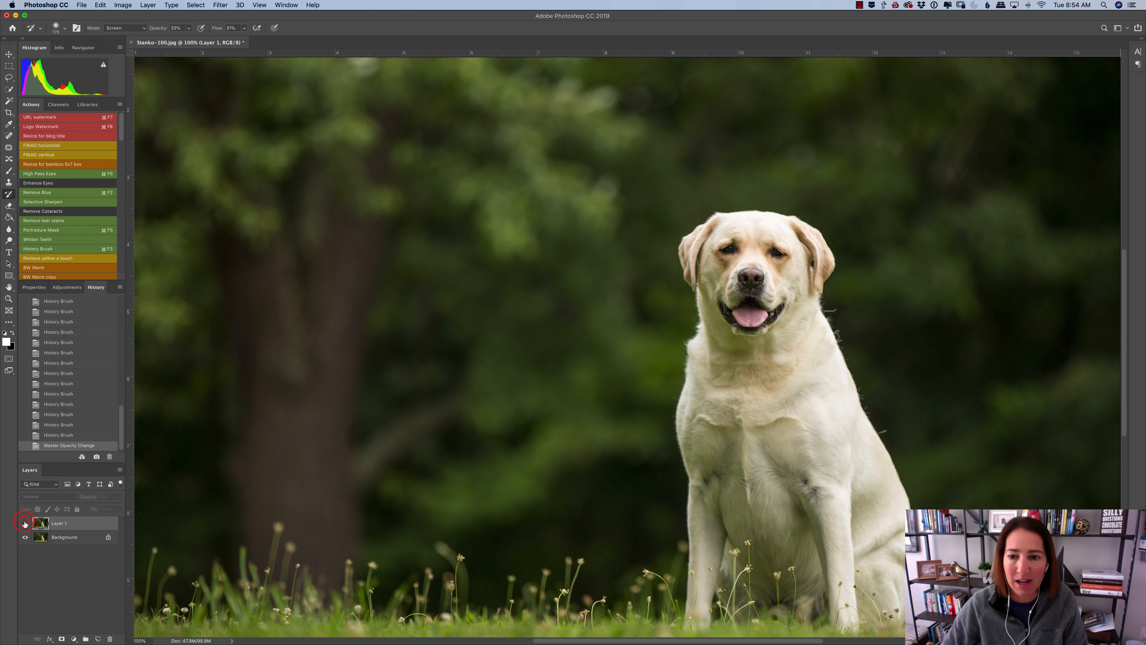
pyautogui.click(25, 523)
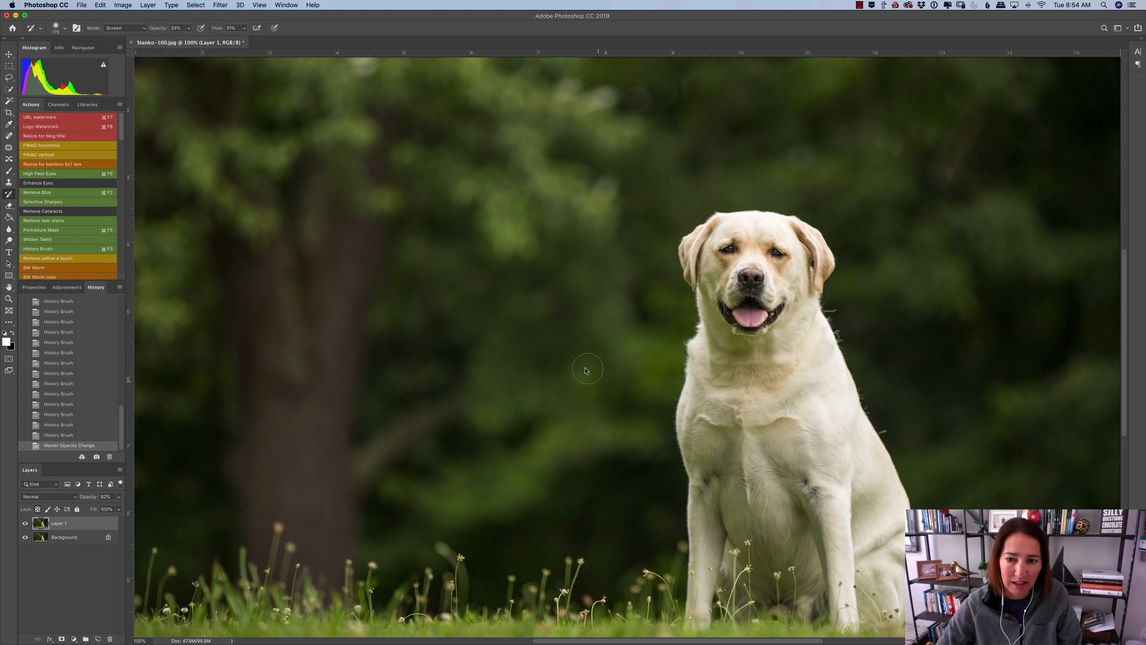
# Check the dog at several magnifications and merge the eye-brightening layer down into the background
pyautogui.press('super+minus')
pyautogui.press('super+minus')
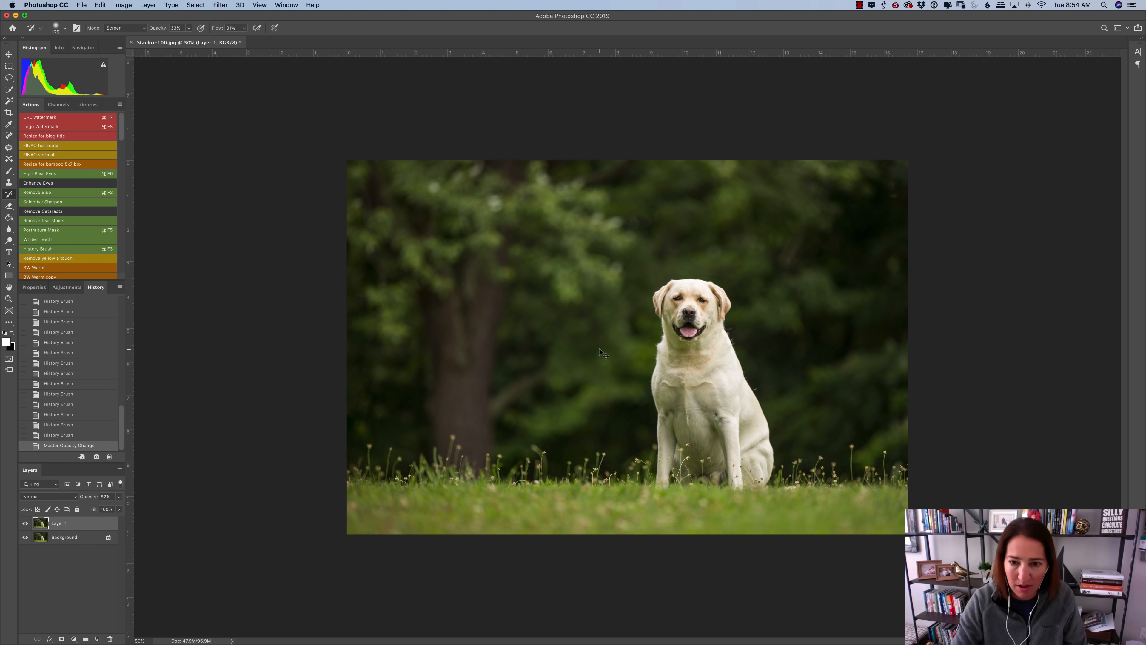
pyautogui.press('super+plus')
pyautogui.press('super+plus')
pyautogui.press('super+plus')
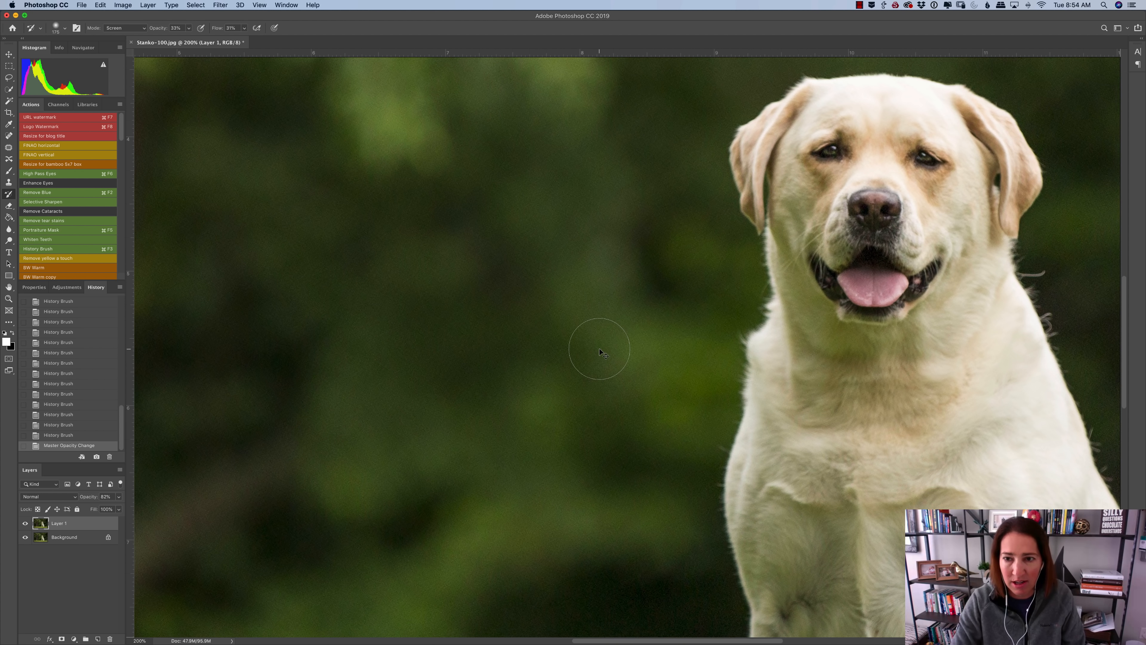
pyautogui.press('super+minus')
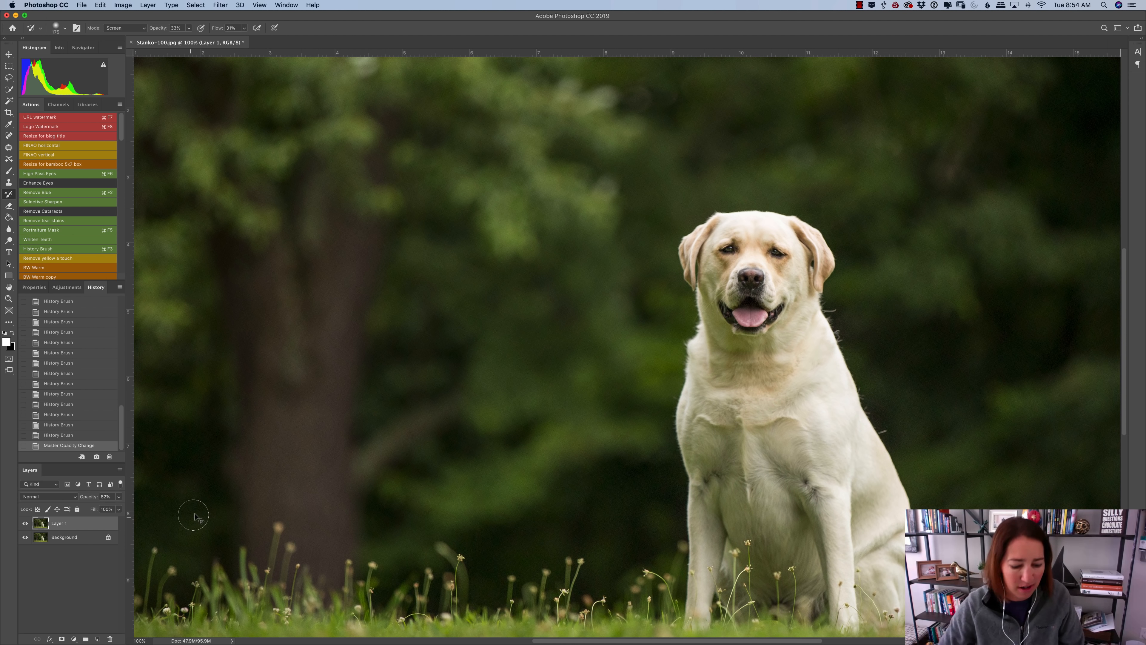
pyautogui.press('super+e')
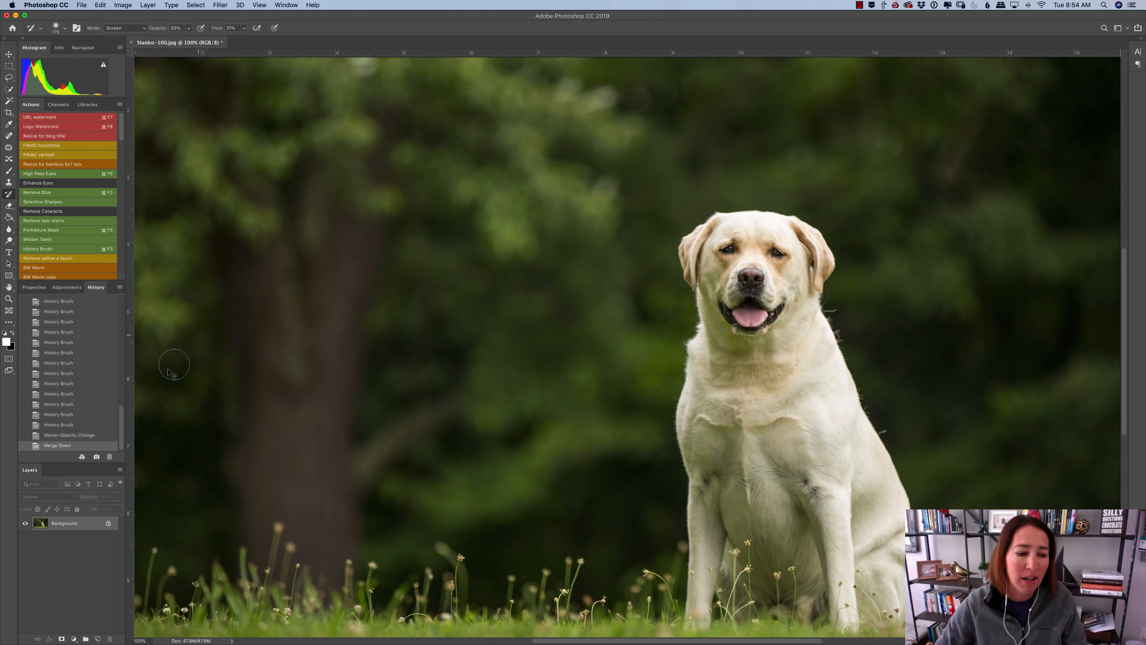
# Add a Hue/Saturation adjustment layer targeting the Yellows sampled from the dog's fur, with Saturation -31 and Lightness +29
pyautogui.click(70, 288)
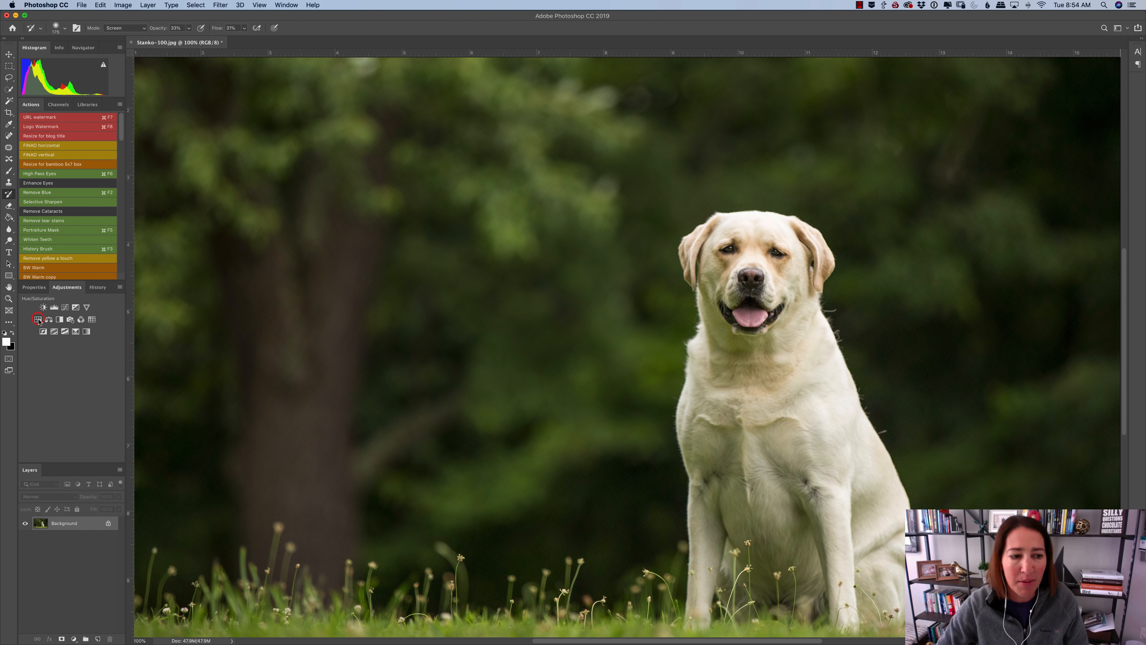
pyautogui.click(48, 319)
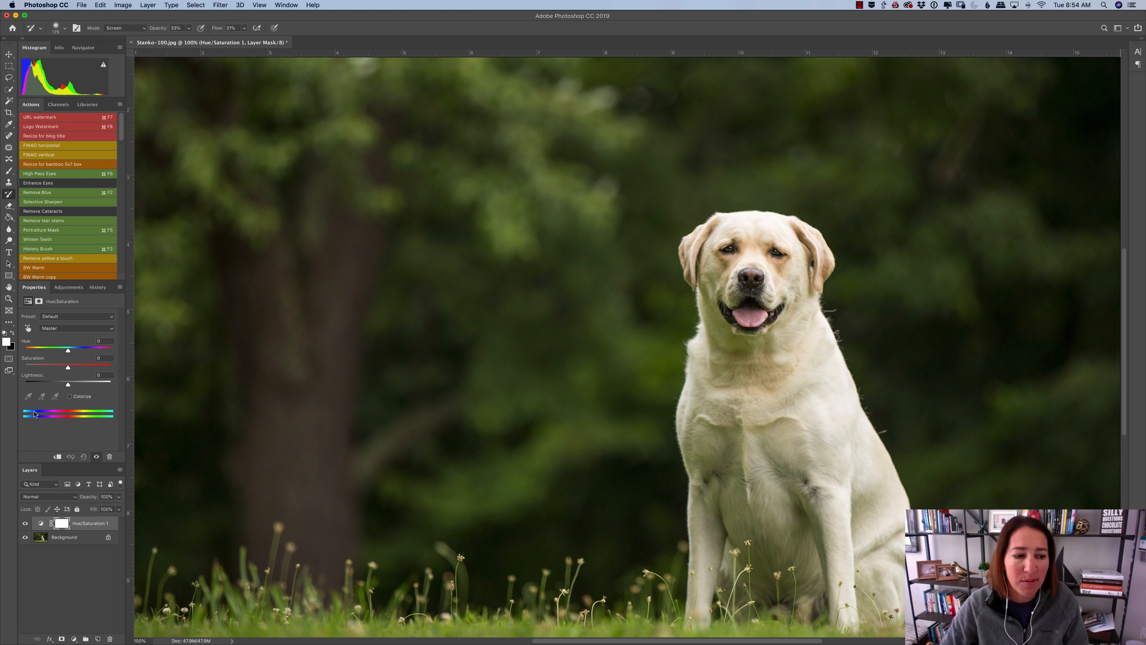
pyautogui.click(27, 329)
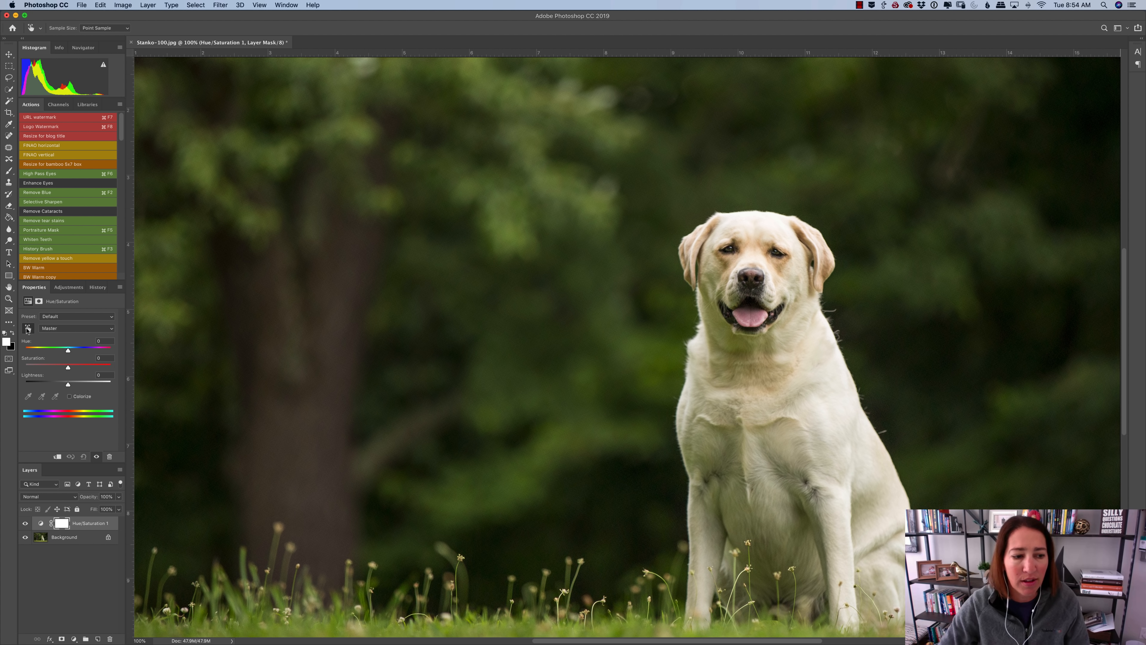
pyautogui.click(728, 337)
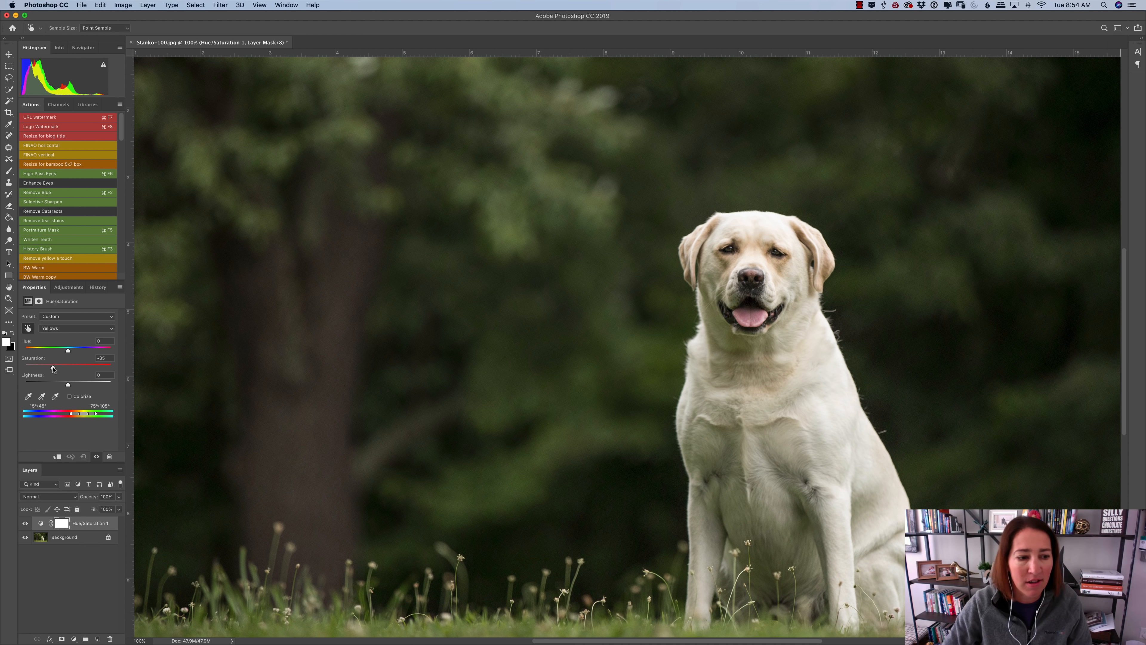
pyautogui.moveTo(53, 369); pyautogui.dragTo(55, 369)
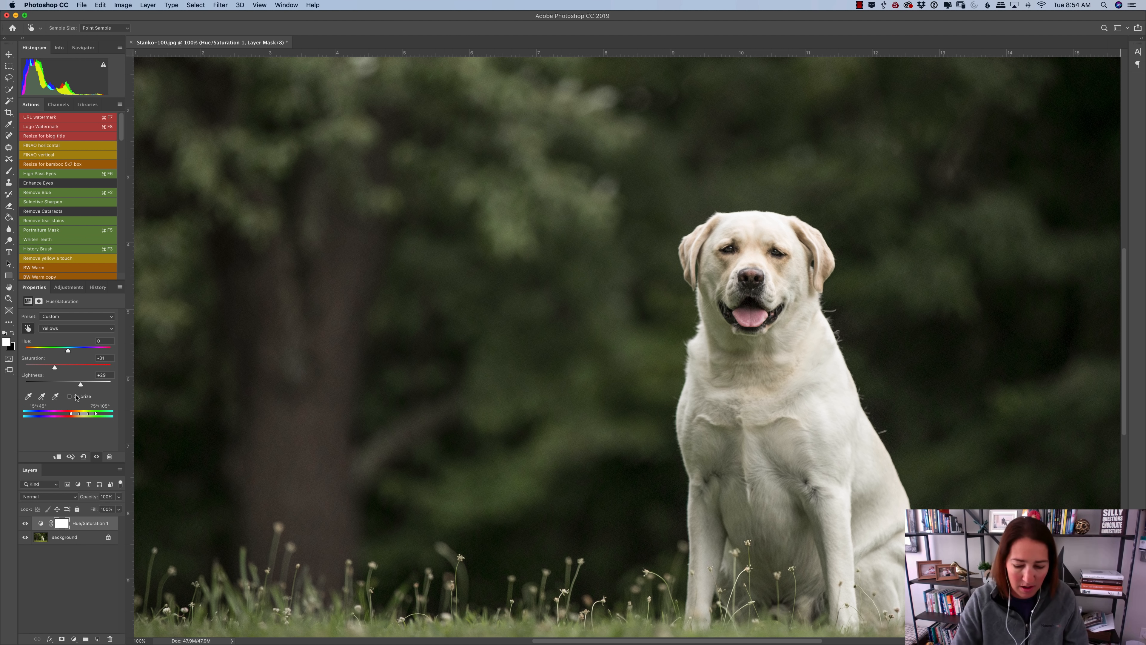
# Invert the Hue/Saturation layer mask to black to hide the adjustment across the whole photo
pyautogui.press('super+minus')
pyautogui.press('super+minus')
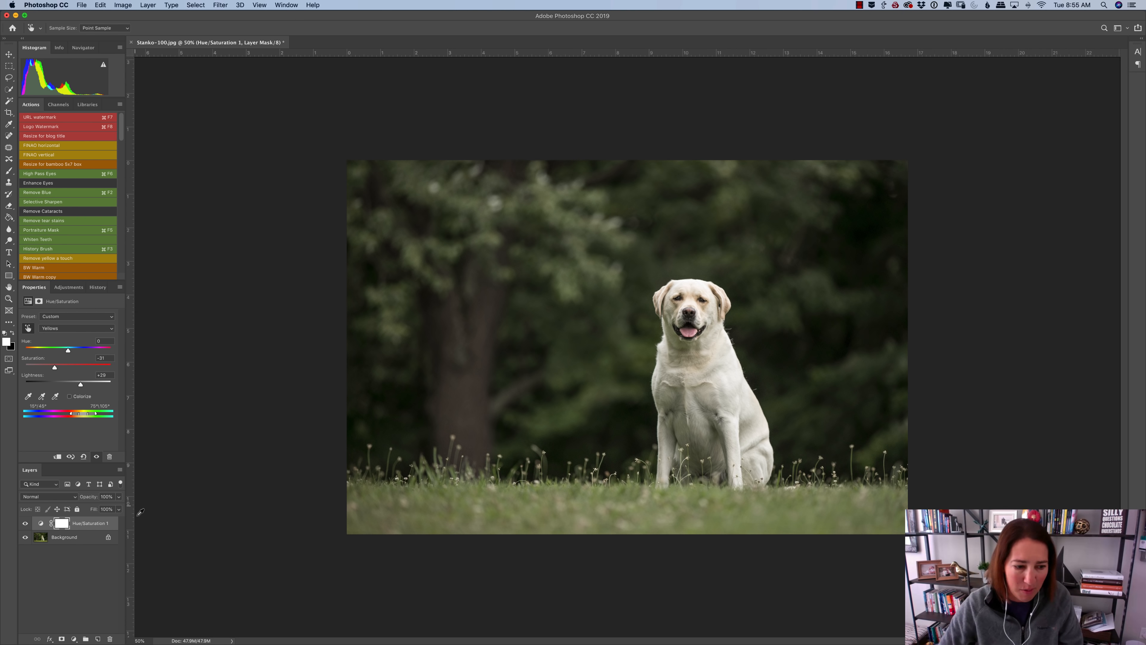
pyautogui.press('super+i')
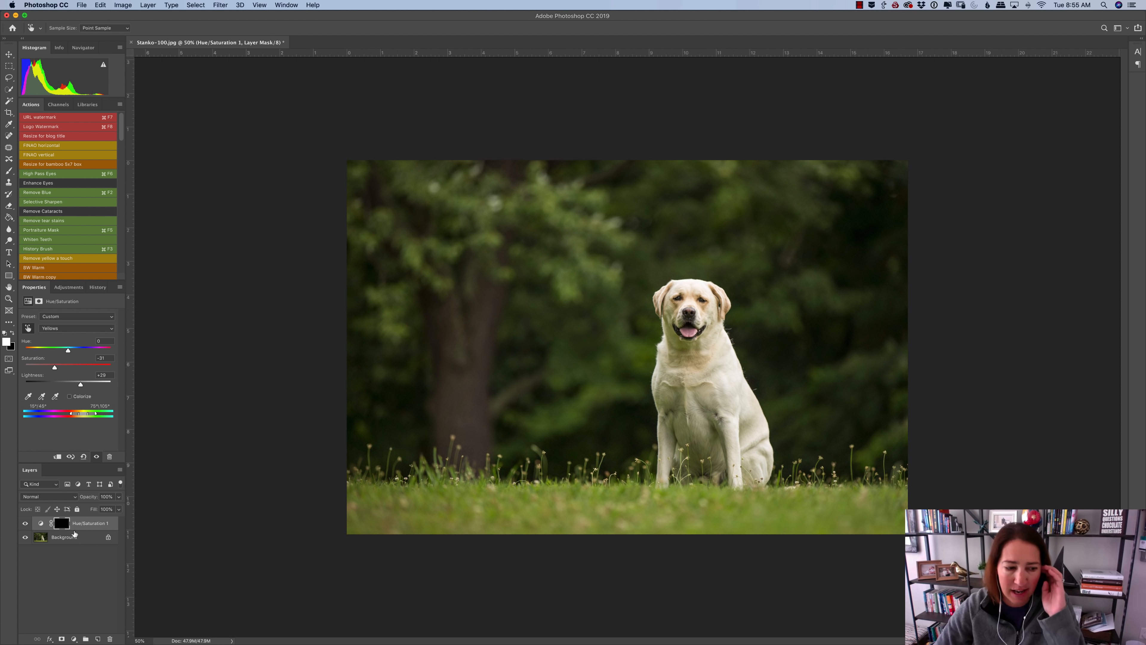
# Paint white on the Hue/Saturation mask over the dog's throat and upper chest with a reduced Brush
pyautogui.press('b')
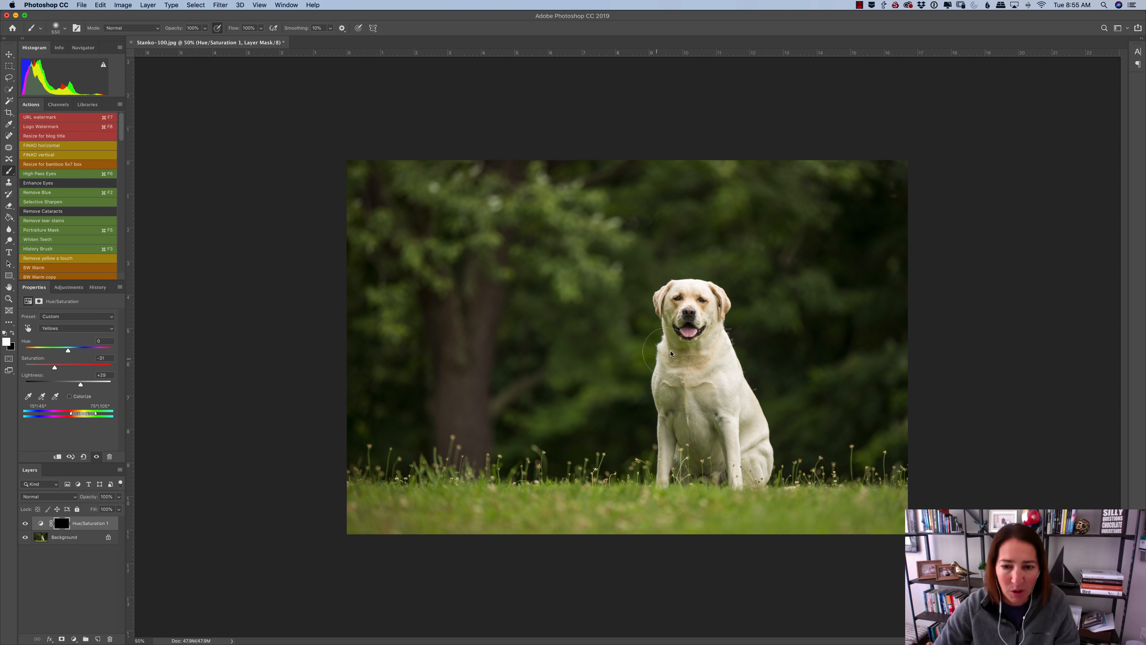
pyautogui.press('[')
pyautogui.press('[')
pyautogui.press('[')
pyautogui.press('[')
pyautogui.press('[')
pyautogui.press('[')
pyautogui.press('[')
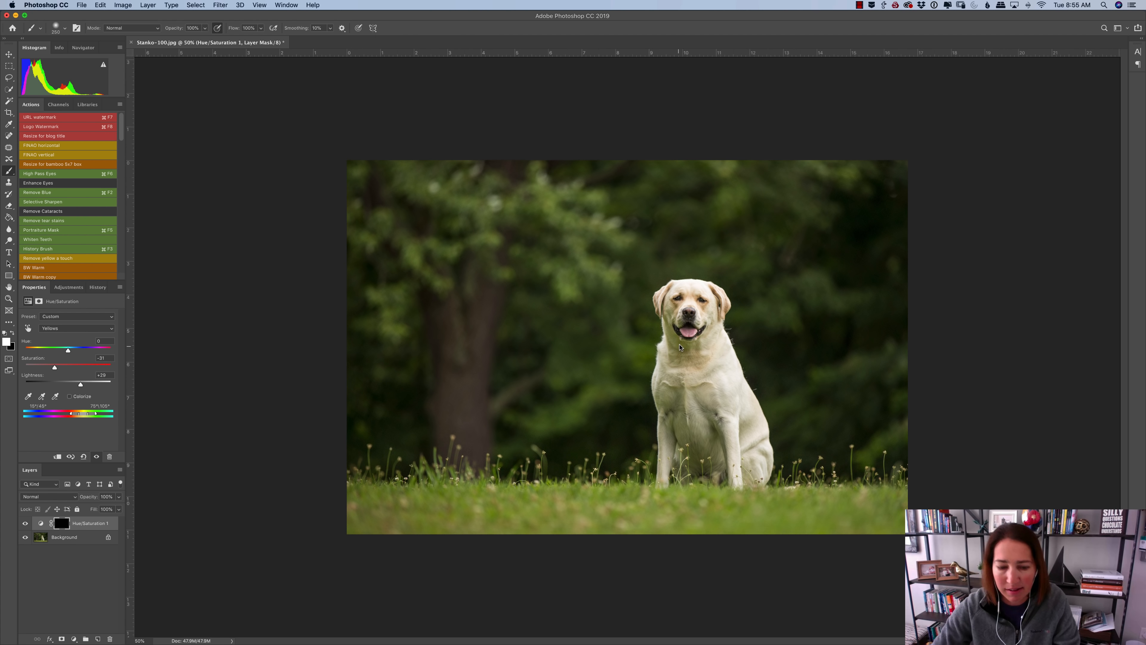
pyautogui.press('super+equal')
pyautogui.press('super+equal')
pyautogui.press('super+equal')
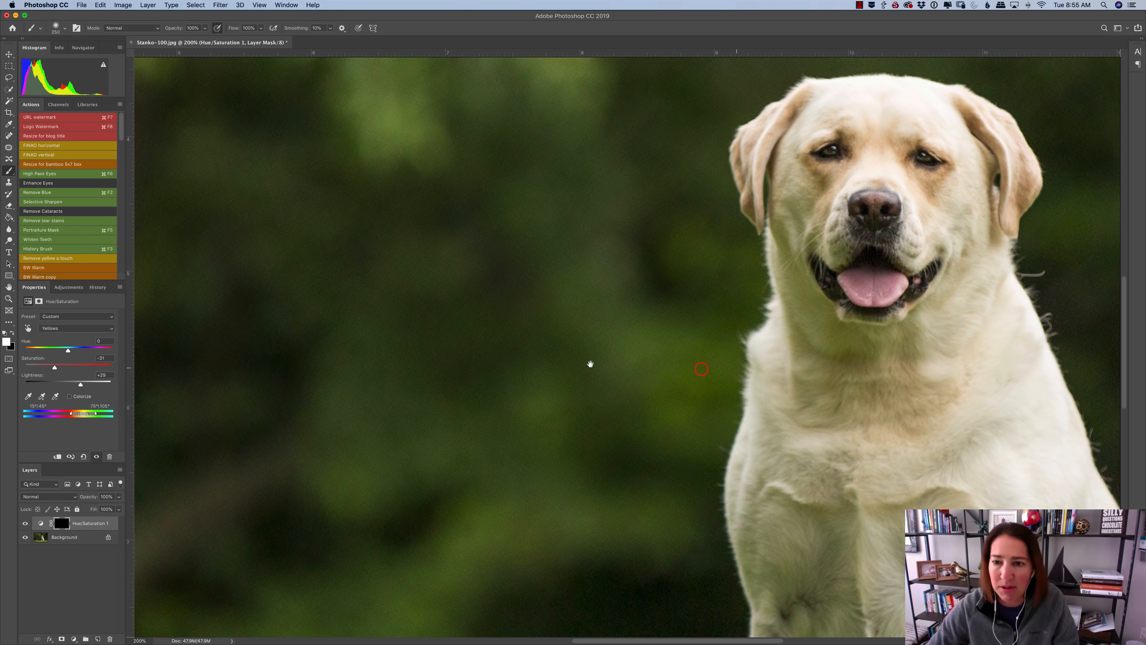
pyautogui.hscroll(5, 588, 361)
pyautogui.scroll(-3, 587, 273)
pyautogui.press('[')
pyautogui.press('[')
pyautogui.click(585, 228)
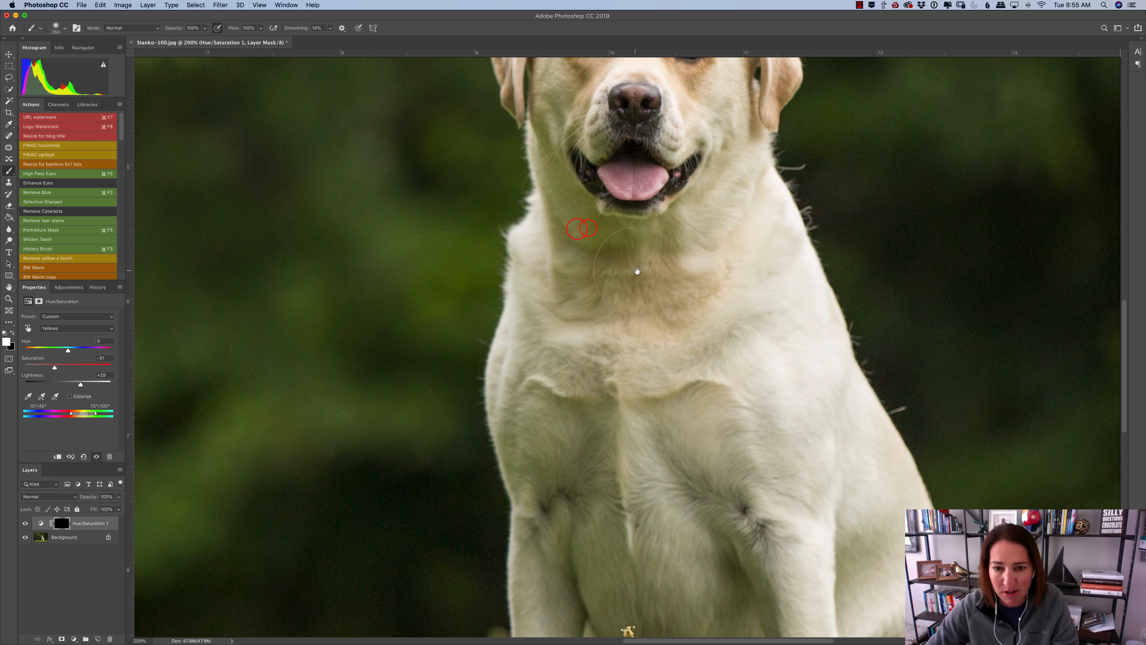
pyautogui.click(666, 236)
pyautogui.click(564, 283)
pyautogui.press('[')
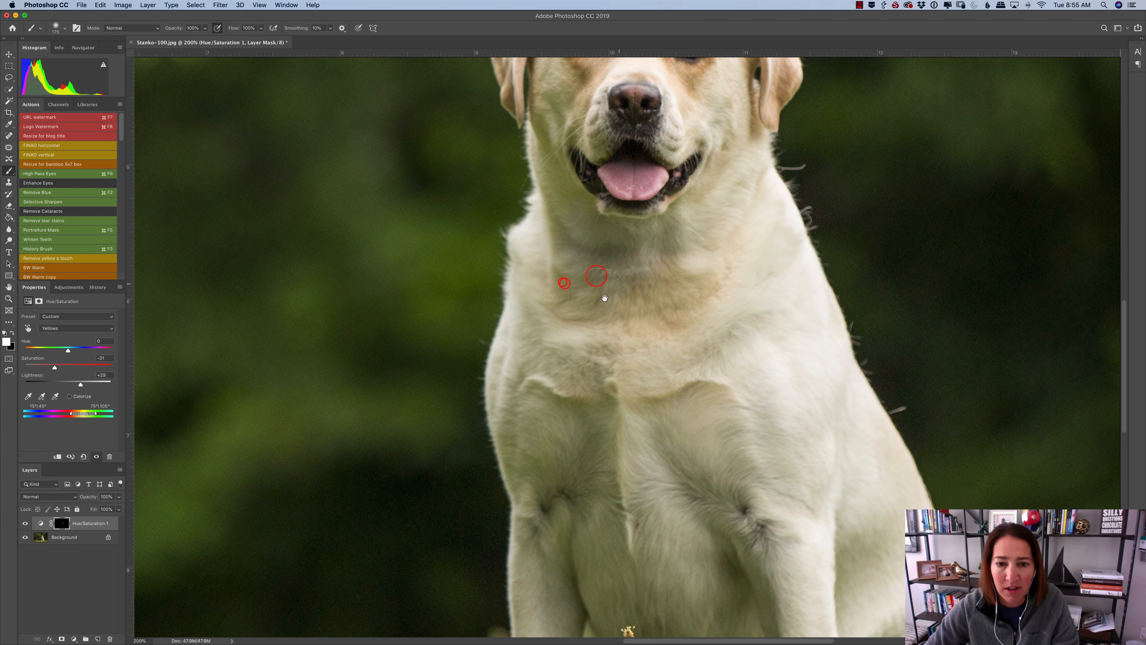
# Paint the mask with a smaller brush over the dog's neck and cheek on the left of the photo
pyautogui.click(557, 165)
pyautogui.press('[')
pyautogui.press('[')
pyautogui.click(552, 96)
pyautogui.click(587, 135)
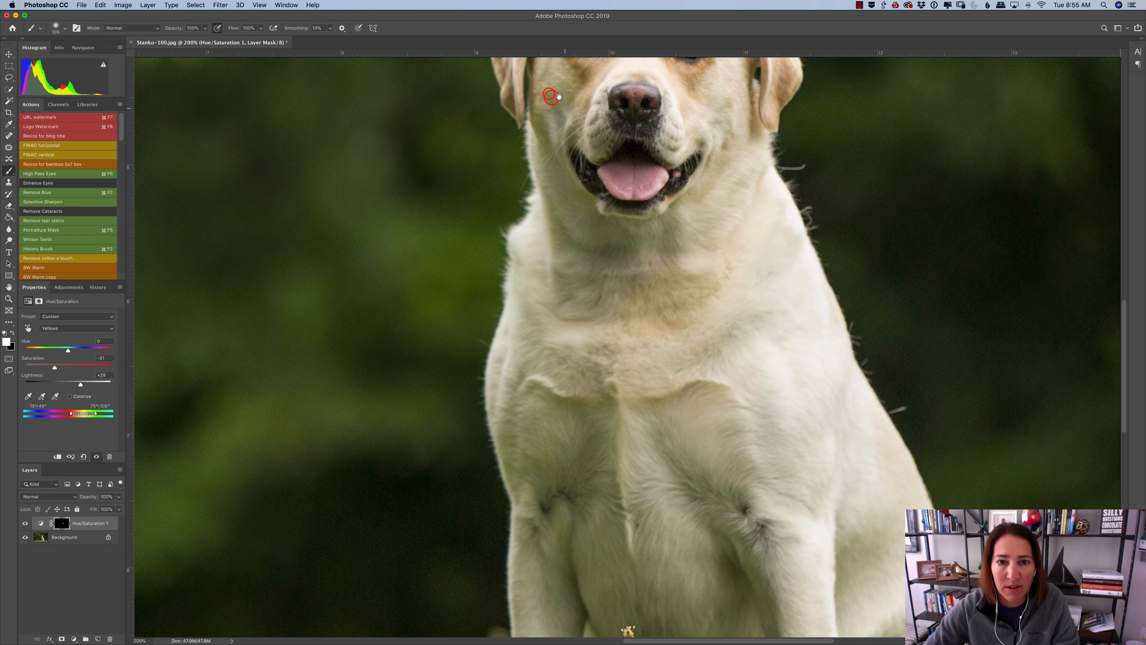
# Paint the mask over the dog's cheek and down the neck on the right of the photo
pyautogui.press('[')
pyautogui.click(703, 138)
pyautogui.click(713, 177)
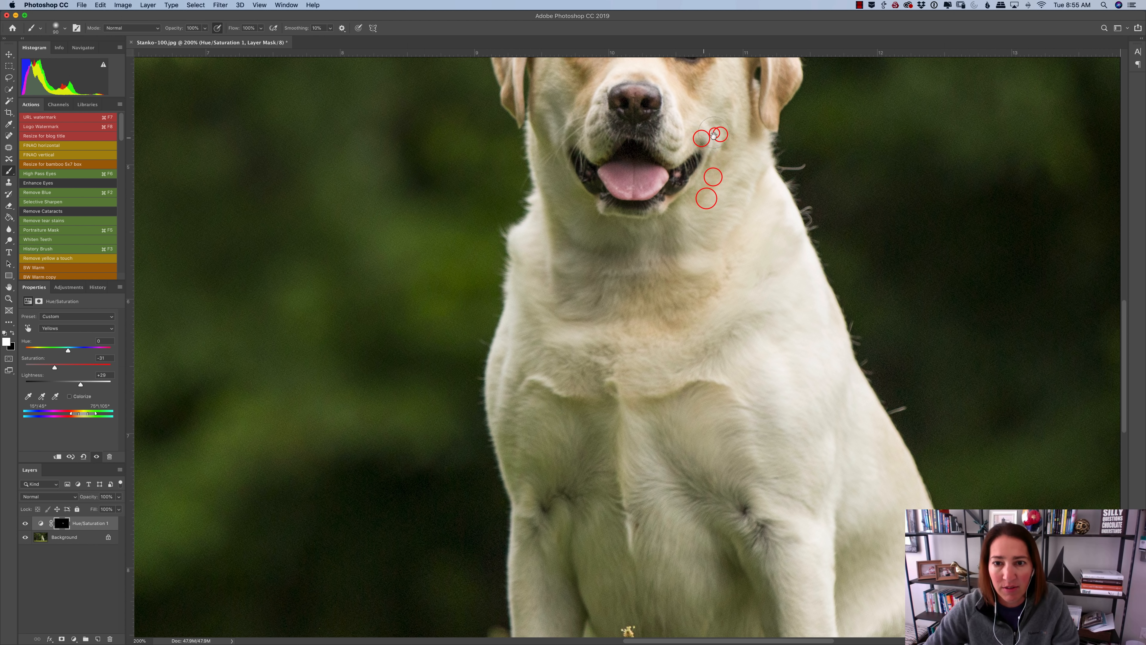
pyautogui.click(715, 204)
pyautogui.click(721, 209)
pyautogui.click(711, 256)
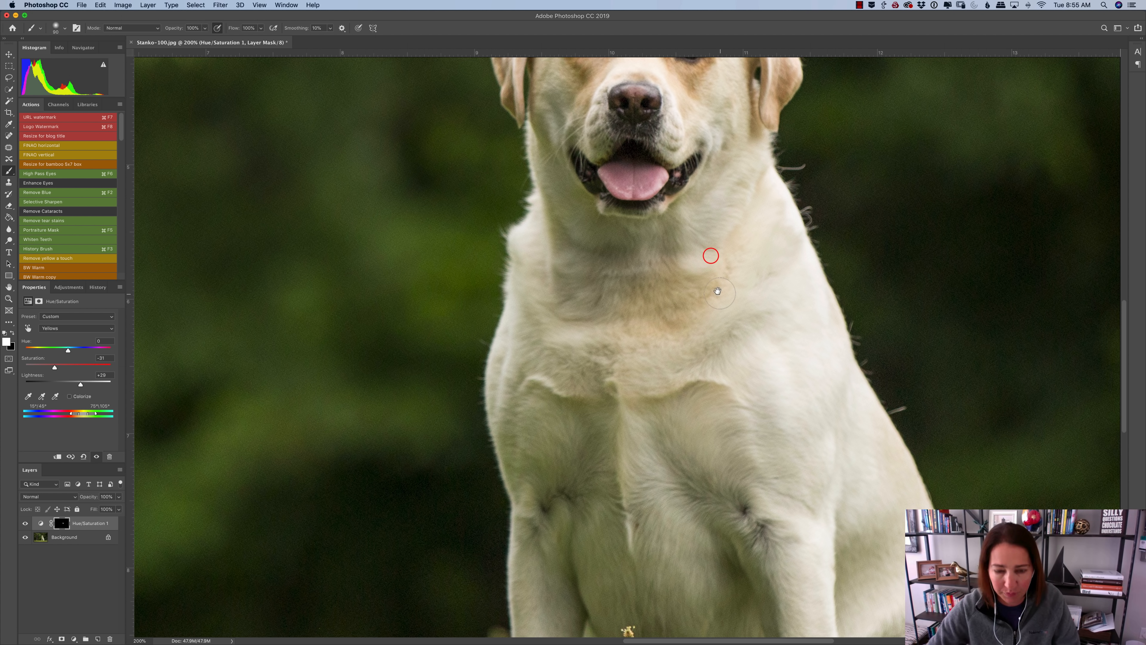
# Shrink the brush and dab the mask at the dog's eye on the left of the photo
pyautogui.scroll(5, 706, 295)
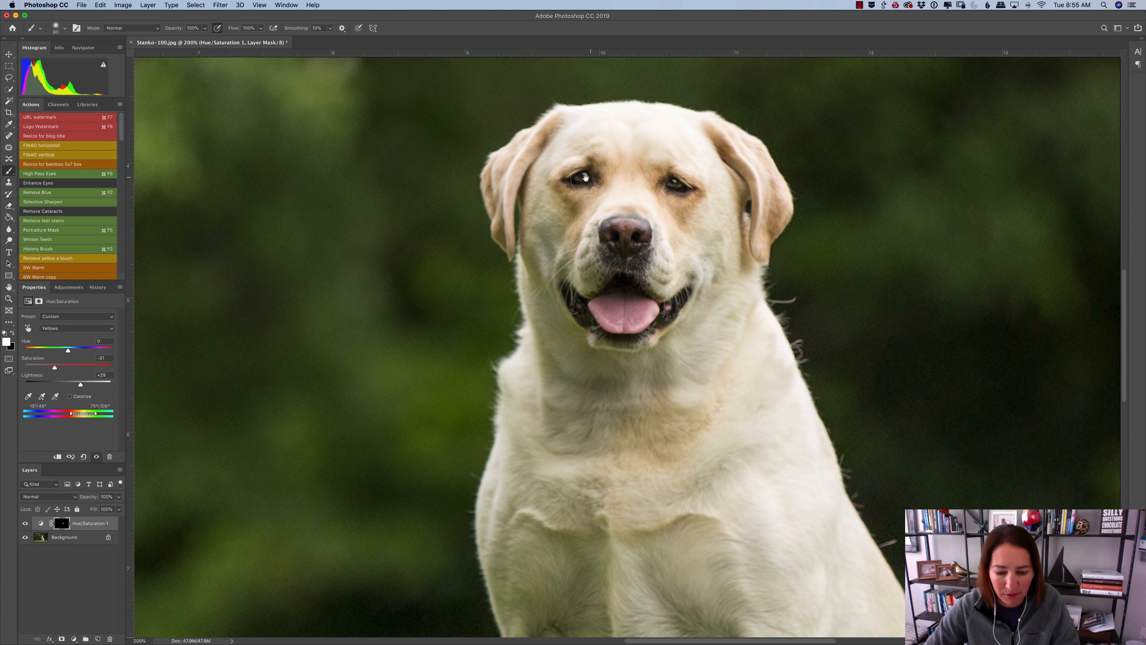
pyautogui.press('[')
pyautogui.press('[')
pyautogui.press('[')
pyautogui.click(580, 176)
pyautogui.press('[')
pyautogui.press('[')
pyautogui.press('[')
pyautogui.press('[')
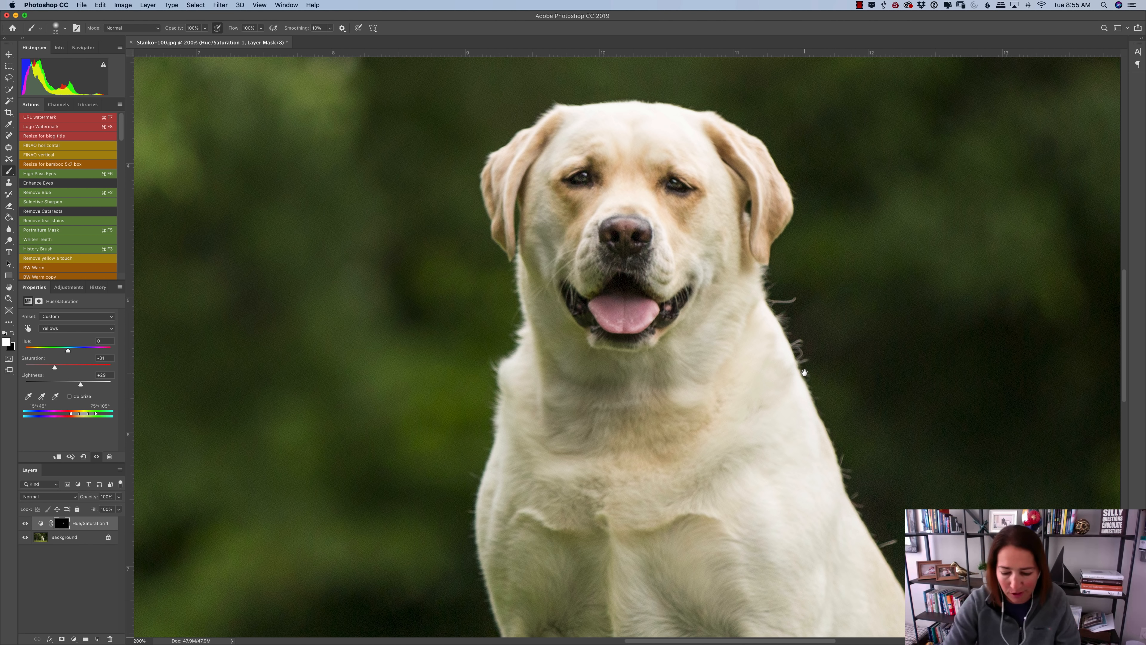
# Enlarge the brush and paint the mask over the tan patch on the dog's throat and chest
pyautogui.press('super+plus')
pyautogui.press('super+minus')
pyautogui.press('super+minus')
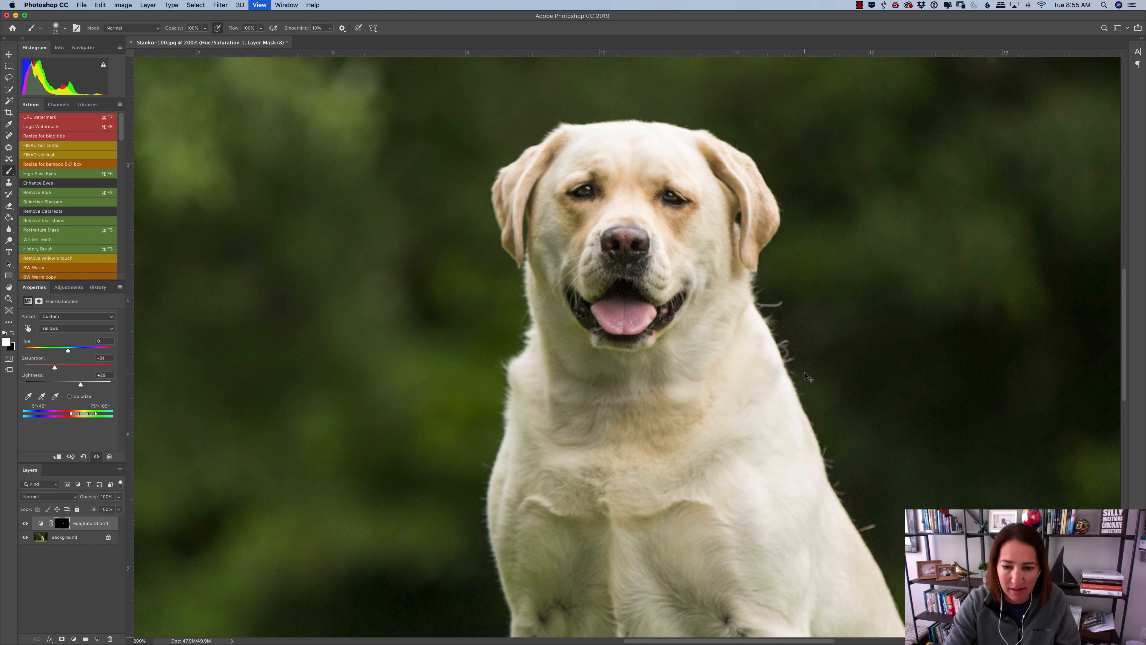
pyautogui.press('super+r')
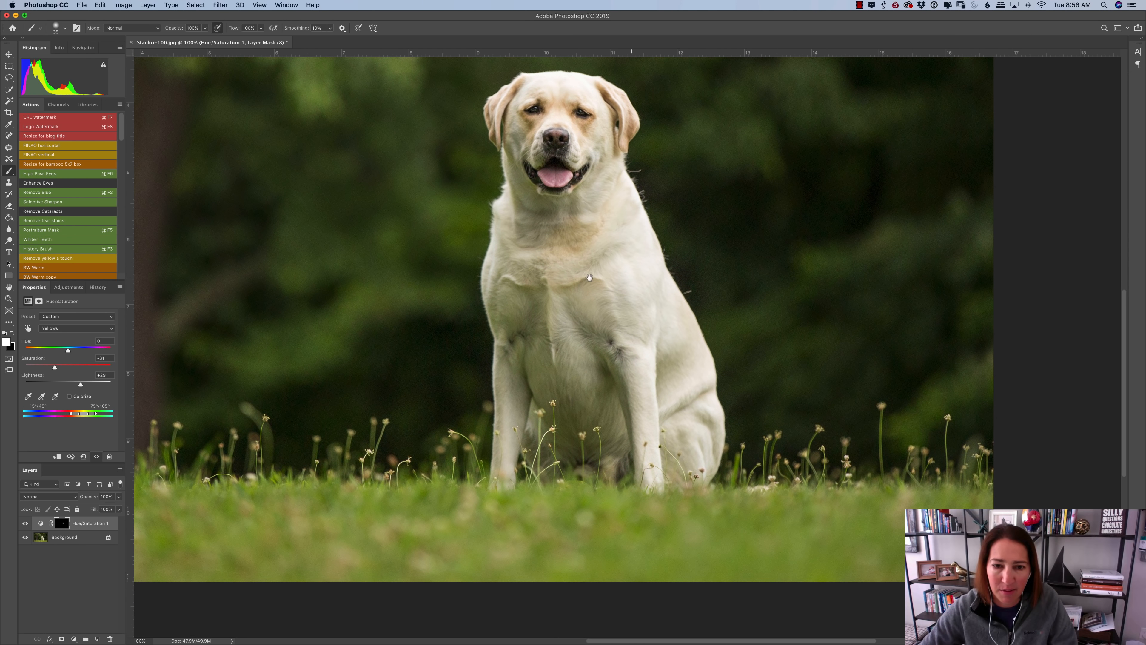
pyautogui.press('[')
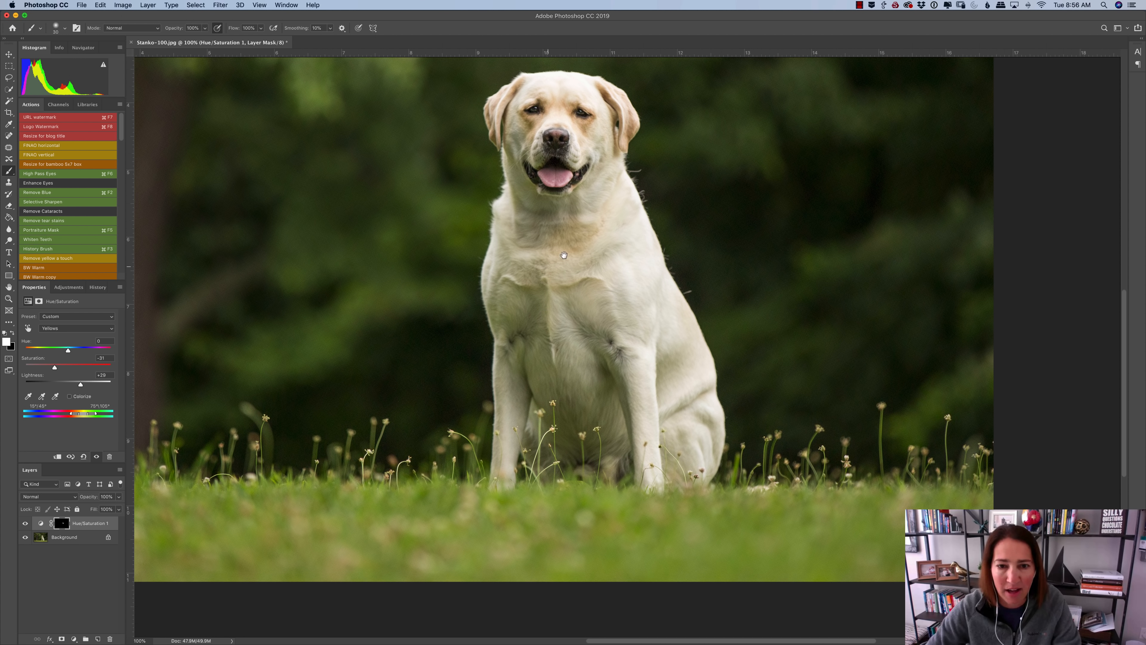
pyautogui.press(']')
pyautogui.press(']')
pyautogui.press(']')
pyautogui.press(']')
pyautogui.press(']')
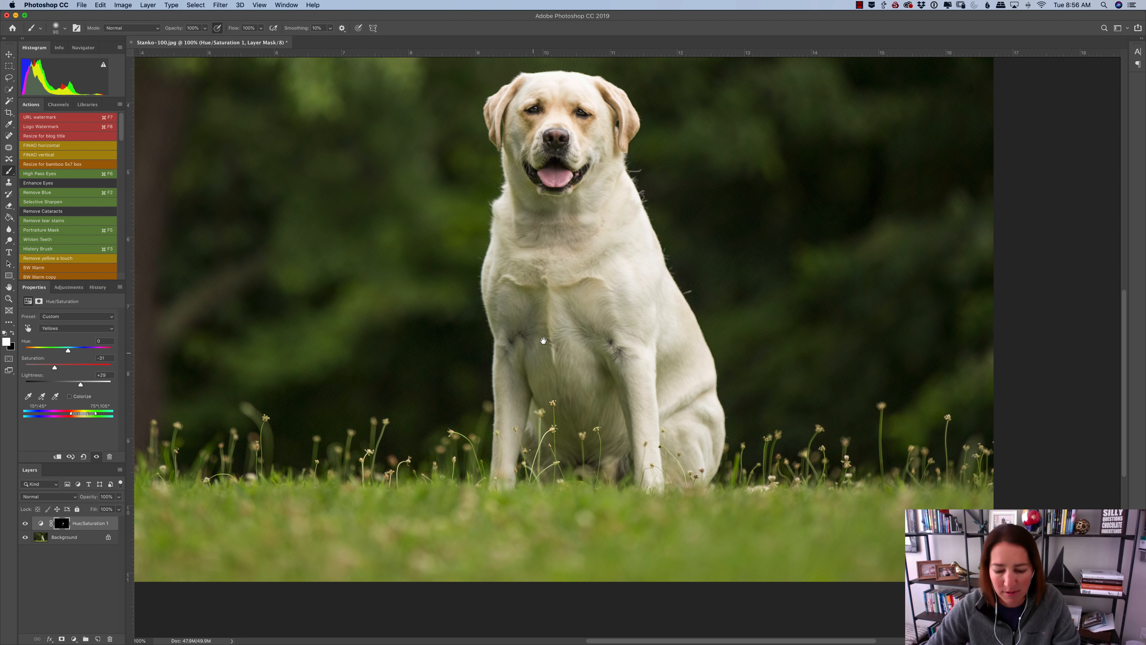
# Paint the mask with a much larger brush over the dog's lower chest, belly, shoulder and hindquarters
pyautogui.press(']')
pyautogui.press(']')
pyautogui.press(']')
pyautogui.press(']')
pyautogui.press(']')
pyautogui.press(']')
pyautogui.press(']')
pyautogui.moveTo(543, 307)
pyautogui.mouseDown()
pyautogui.moveTo(515, 325)
pyautogui.moveTo(579, 341)
pyautogui.moveTo(538, 347)
pyautogui.moveTo(565, 375)
pyautogui.moveTo(549, 399)
pyautogui.moveTo(585, 410)
pyautogui.moveTo(540, 371)
pyautogui.moveTo(589, 381)
pyautogui.mouseUp()
pyautogui.click(518, 302)
pyautogui.moveTo(594, 313)
pyautogui.mouseDown()
pyautogui.moveTo(630, 362)
pyautogui.moveTo(661, 366)
pyautogui.moveTo(670, 407)
pyautogui.moveTo(662, 362)
pyautogui.moveTo(686, 452)
pyautogui.mouseUp()
pyautogui.click(626, 256)
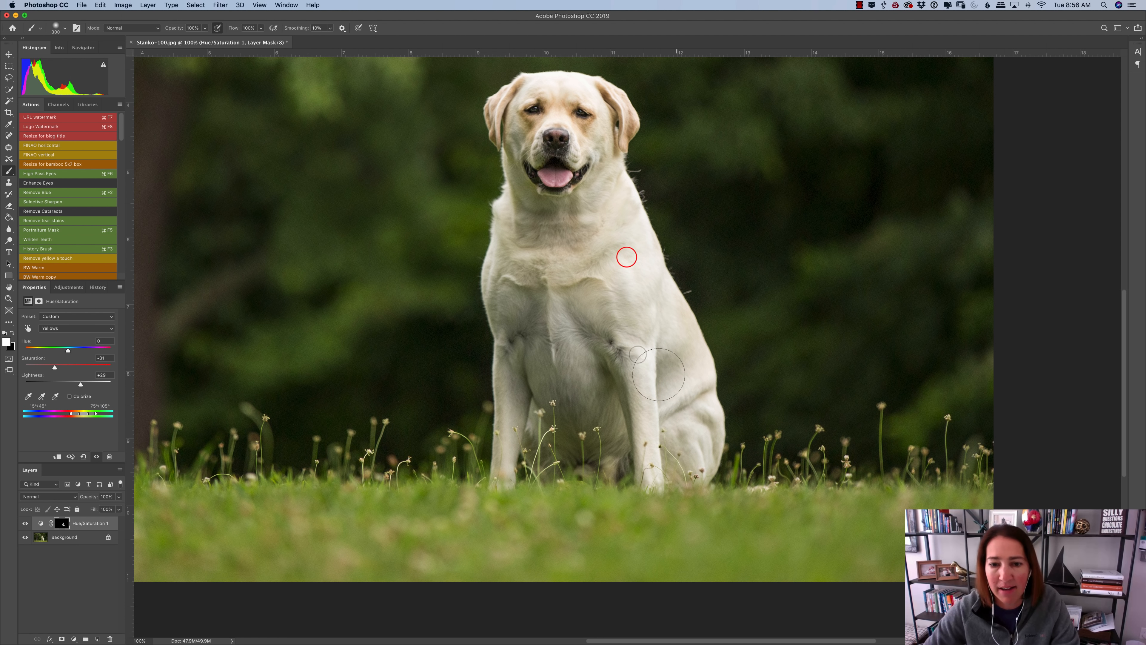
pyautogui.click(612, 253)
pyautogui.click(563, 333)
pyautogui.click(544, 347)
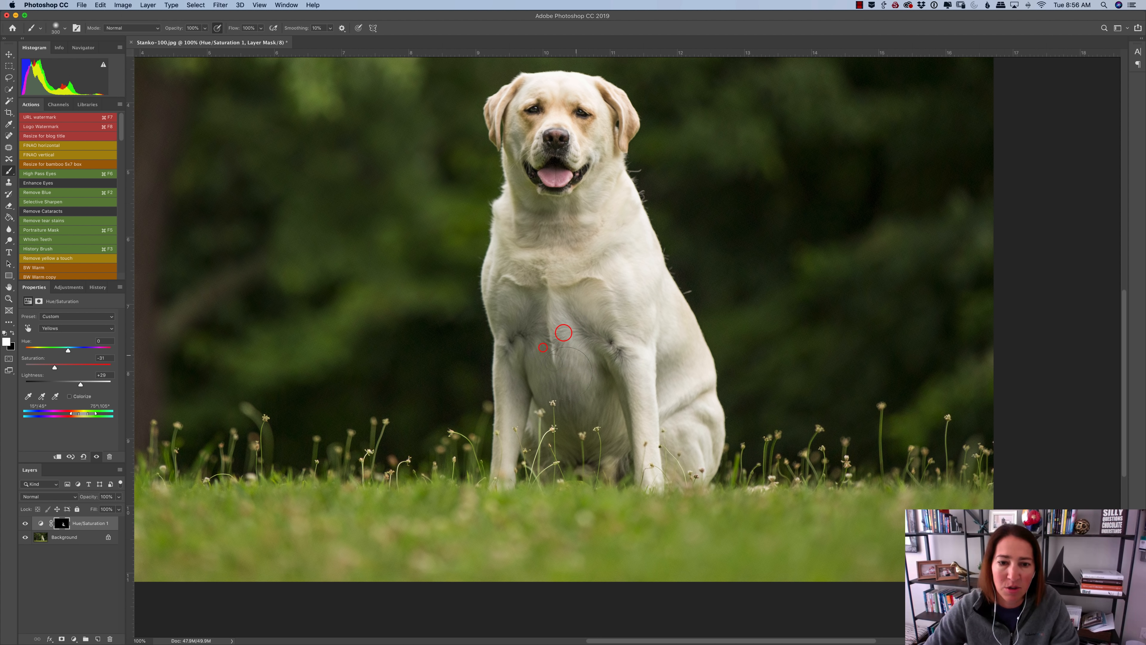
# Paint the mask with progressively smaller brushes along the dog's neck and jaw edge on the left of the photo
pyautogui.click(524, 228)
pyautogui.click(524, 229)
pyautogui.press('[')
pyautogui.press('[')
pyautogui.press('[')
pyautogui.press('[')
pyautogui.click(513, 199)
pyautogui.click(516, 187)
pyautogui.click(519, 188)
pyautogui.click(515, 193)
pyautogui.press('[')
pyautogui.press('[')
pyautogui.click(513, 169)
pyautogui.click(533, 199)
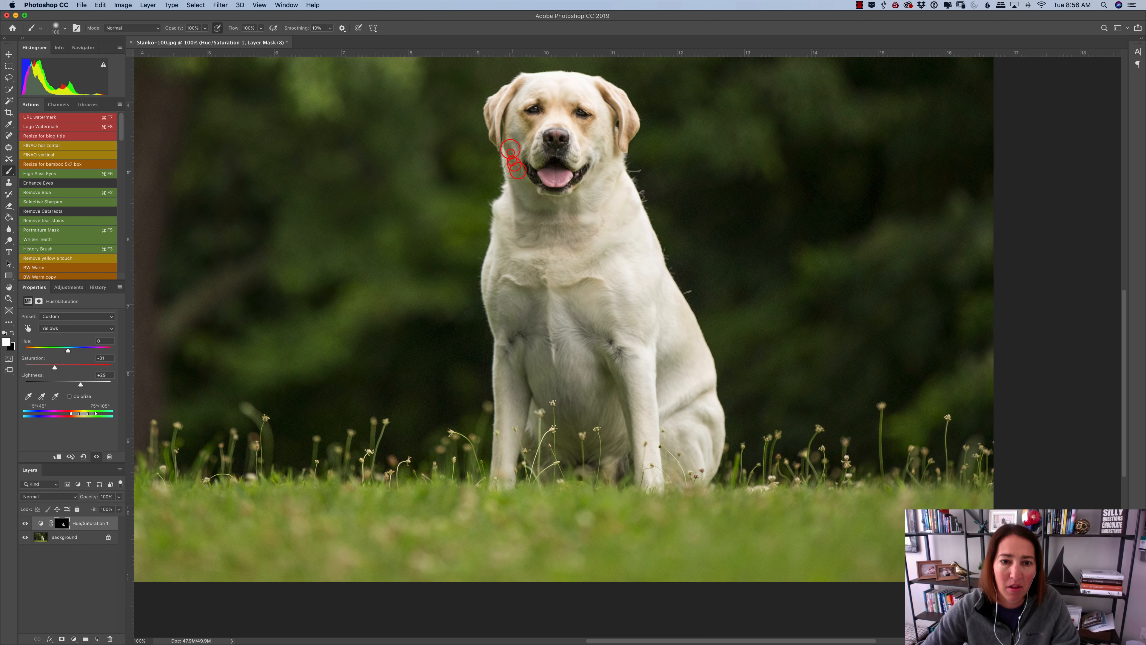
pyautogui.click(514, 164)
# Dodge the mask over the fur beneath and beside the dog's mouth
pyautogui.press('o')
pyautogui.click(564, 209)
pyautogui.click(591, 184)
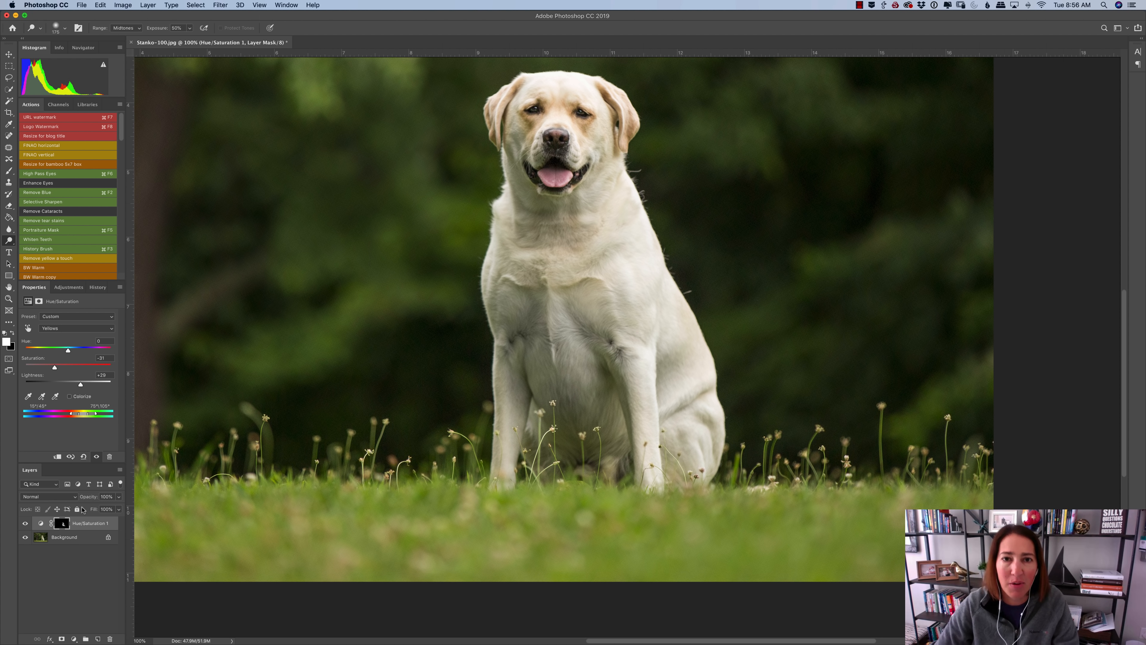
# Toggle the Hue/Saturation layer's visibility repeatedly to compare the fur colour before and after the correction
pyautogui.moveTo(89, 503)
pyautogui.mouseDown()
pyautogui.moveTo(30, 496)
pyautogui.moveTo(145, 498)
pyautogui.moveTo(88, 498)
pyautogui.mouseUp()
pyautogui.click(26, 524)
pyautogui.click(27, 524)
pyautogui.click(26, 523)
pyautogui.click(26, 523)
pyautogui.click(26, 523)
pyautogui.click(27, 524)
pyautogui.click(28, 524)
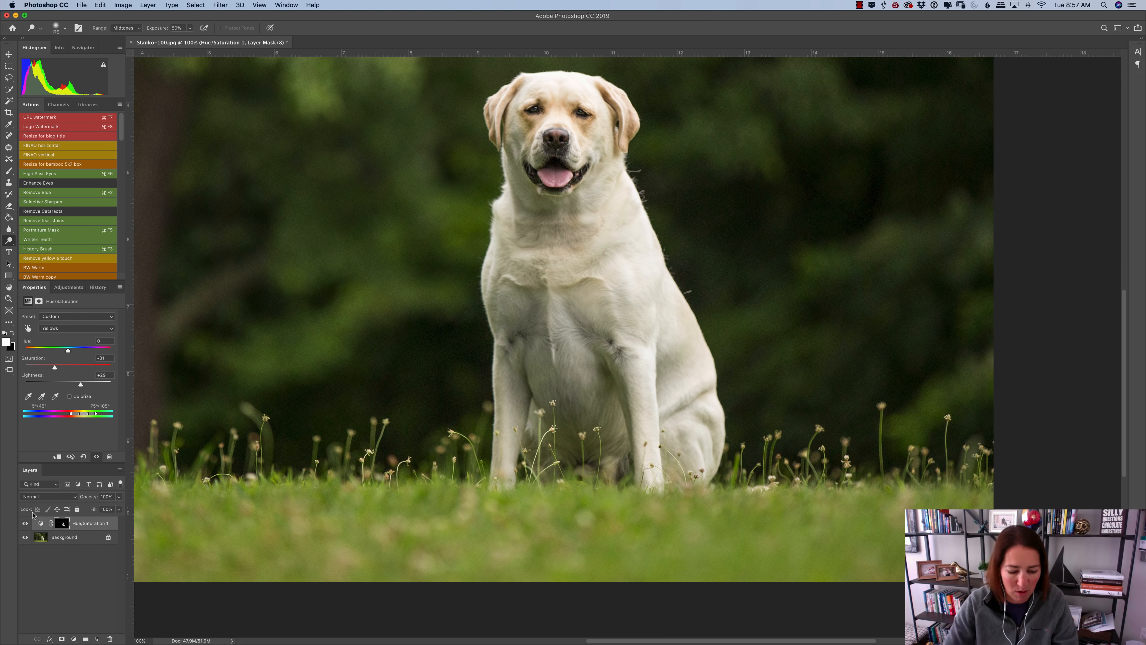
# Merge the Hue/Saturation layer into the background and duplicate the merged image onto a new layer
pyautogui.press('super+minus')
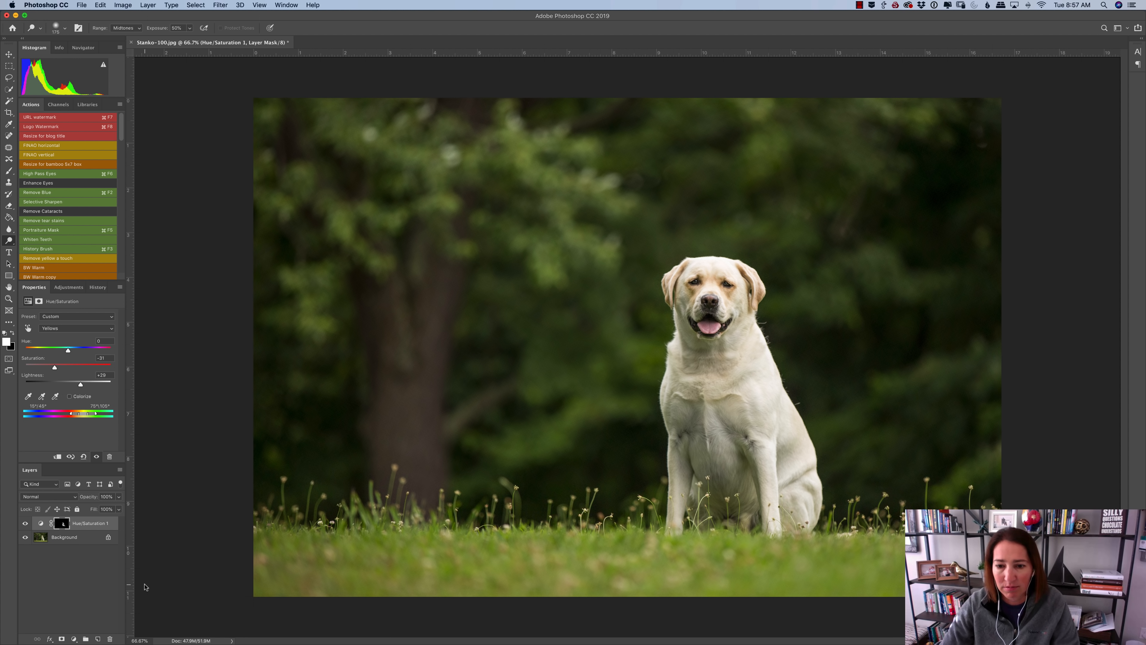
pyautogui.press('Delete')
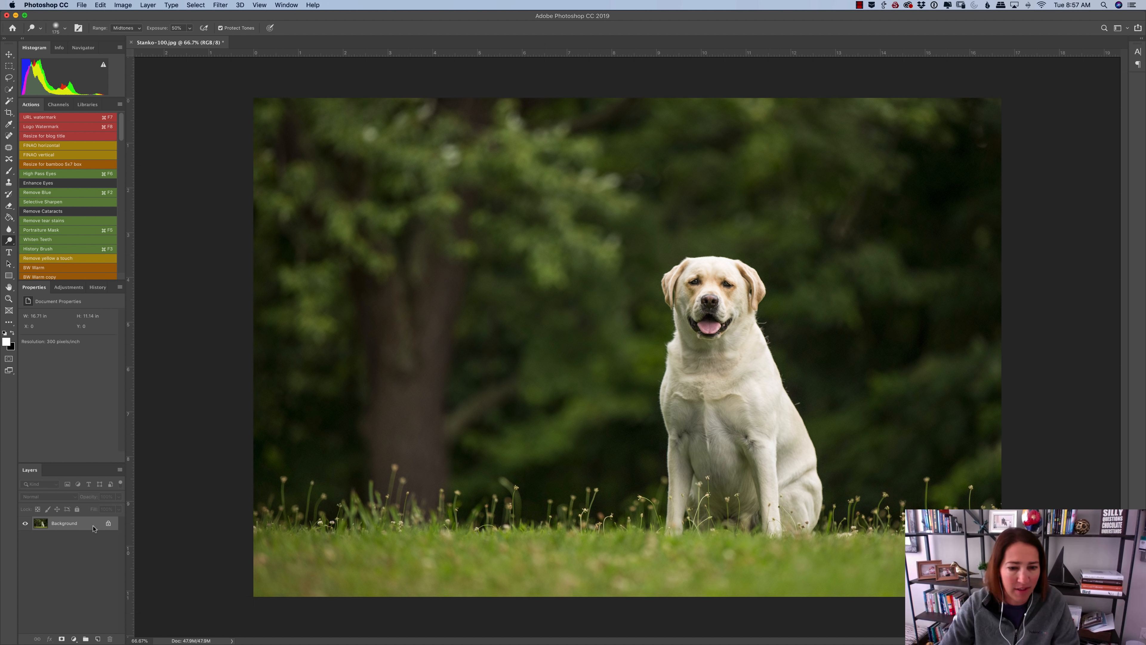
pyautogui.press('super+j')
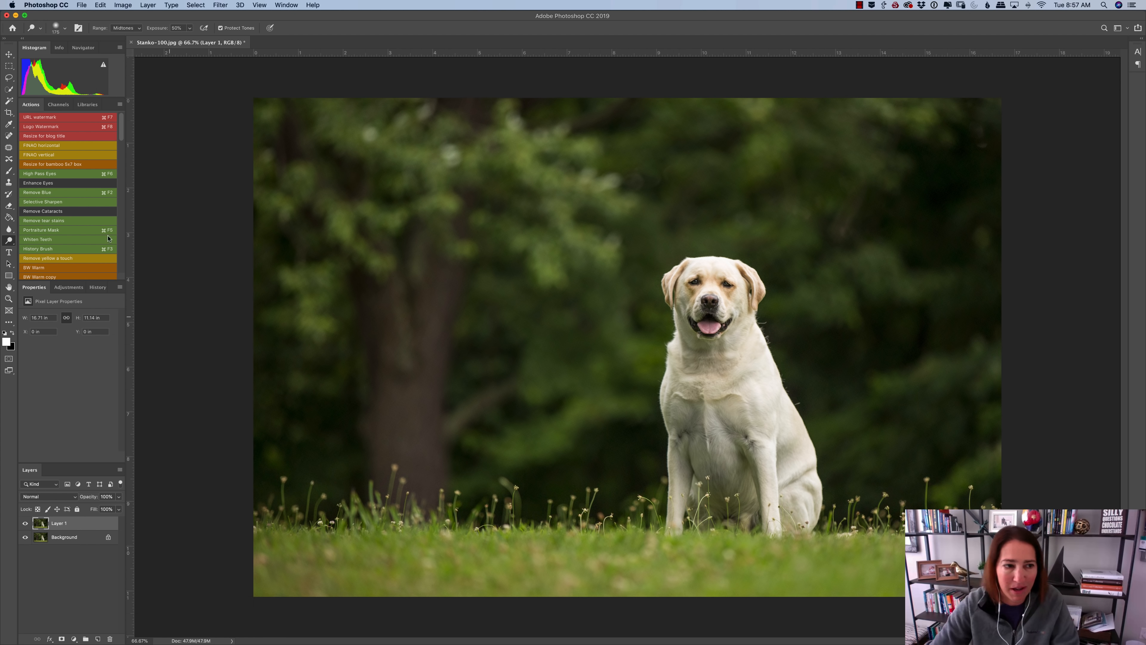
# Remove the long stray hair below the dog's ear, on the right side of the neck, using a smaller Spot Healing Brush
pyautogui.click(9, 134)
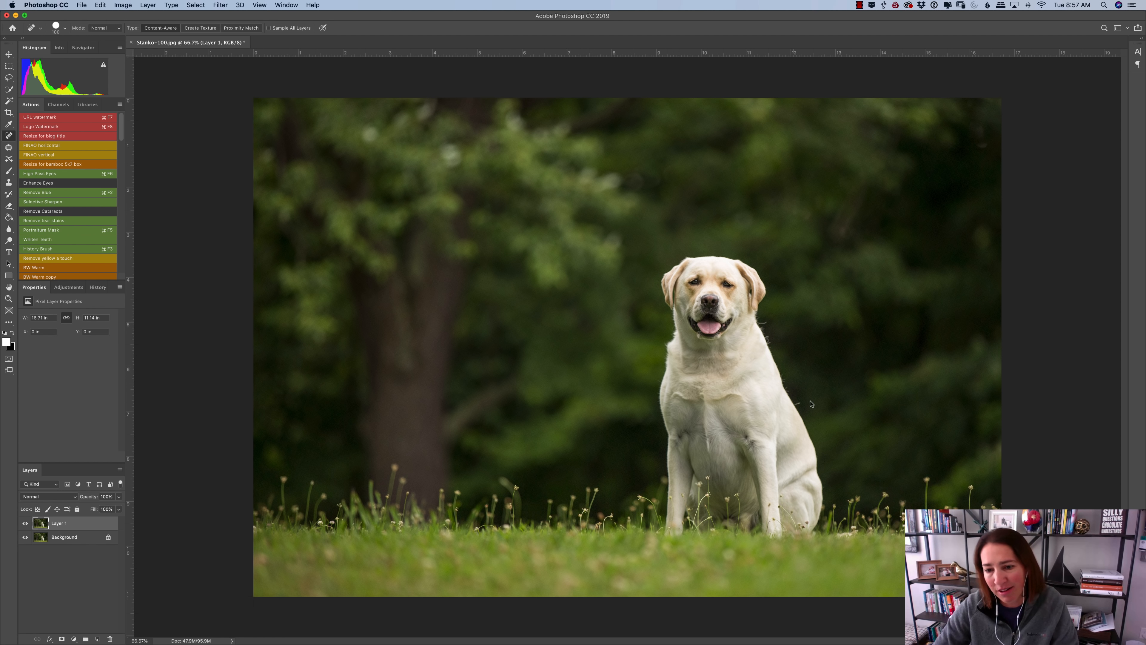
pyautogui.press('super+equal')
pyautogui.press('super+equal')
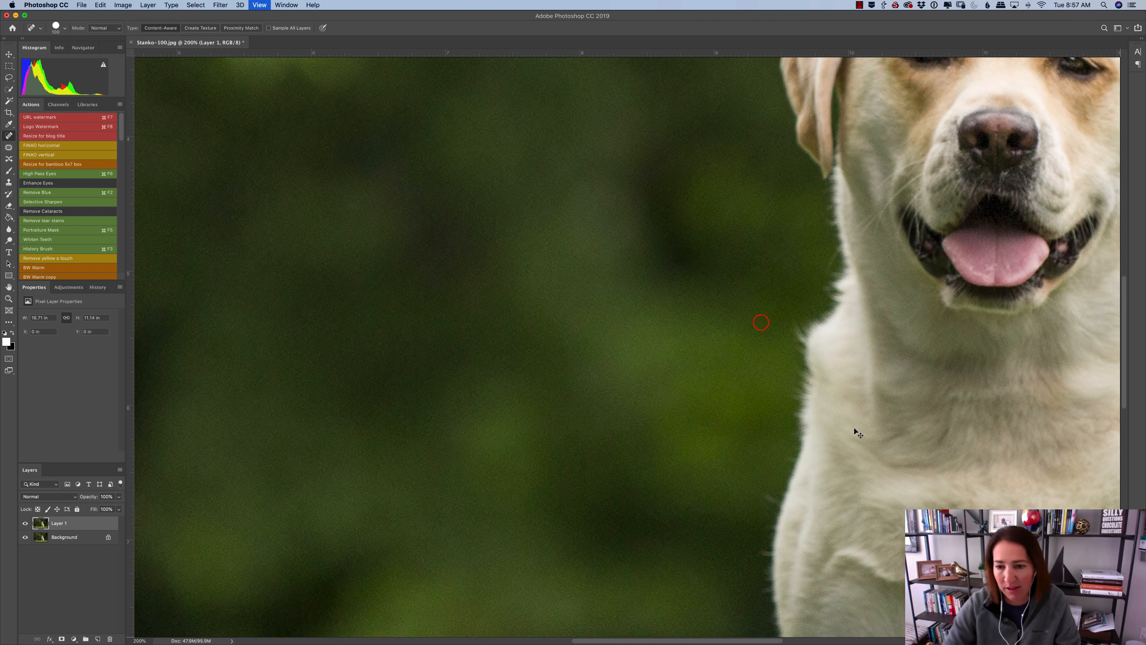
pyautogui.moveTo(847, 310); pyautogui.dragTo(310, 307)
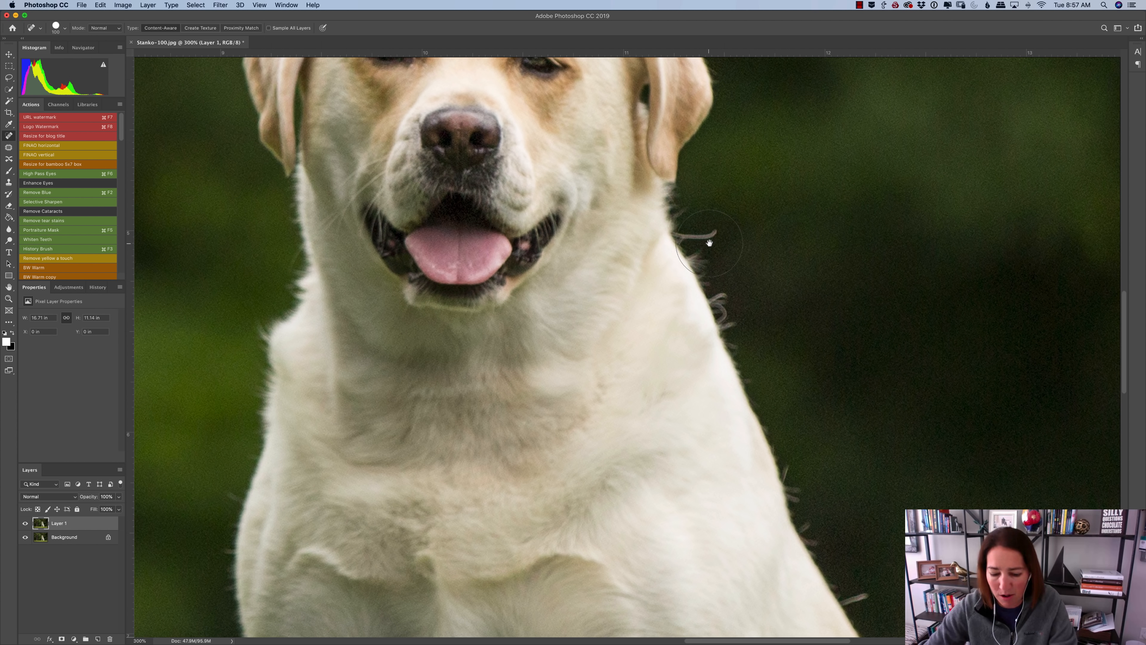
pyautogui.press('[')
pyautogui.press('[')
pyautogui.press('[')
pyautogui.press('[')
pyautogui.press('[')
pyautogui.press('[')
pyautogui.press('[')
pyautogui.press('[')
pyautogui.press('[')
pyautogui.press('[')
pyautogui.press('[')
pyautogui.moveTo(684, 235); pyautogui.dragTo(718, 233)
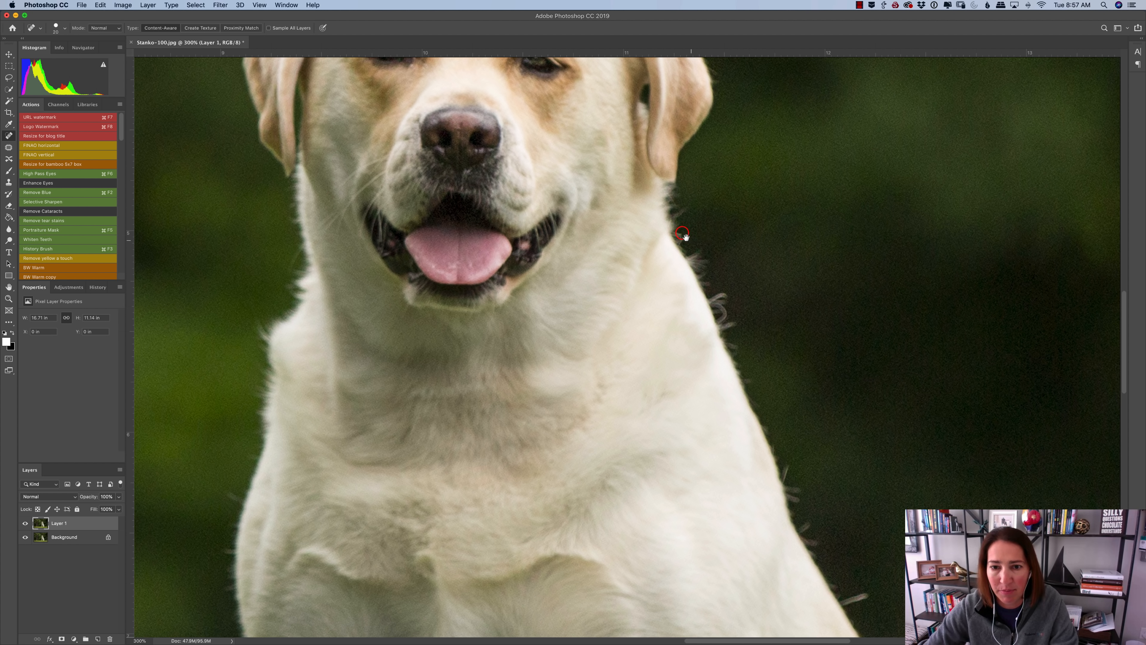
# Heal away the remaining stray hair tufts along the right edge of the dog's neck and shoulder
pyautogui.moveTo(717, 288); pyautogui.dragTo(725, 316)
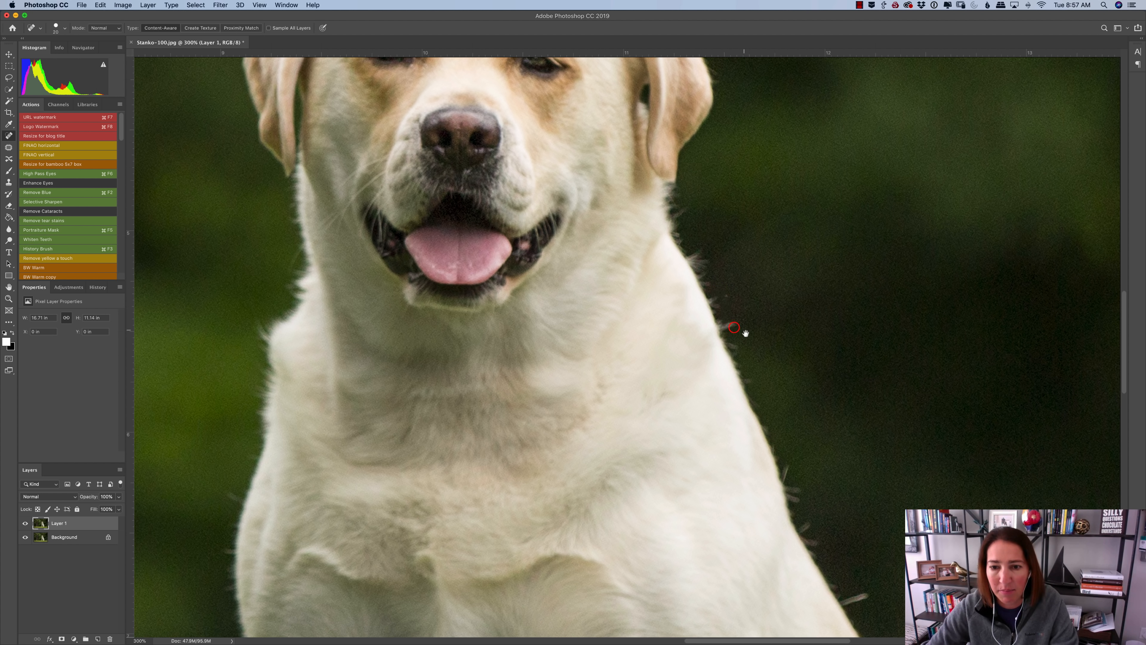
pyautogui.click(724, 325)
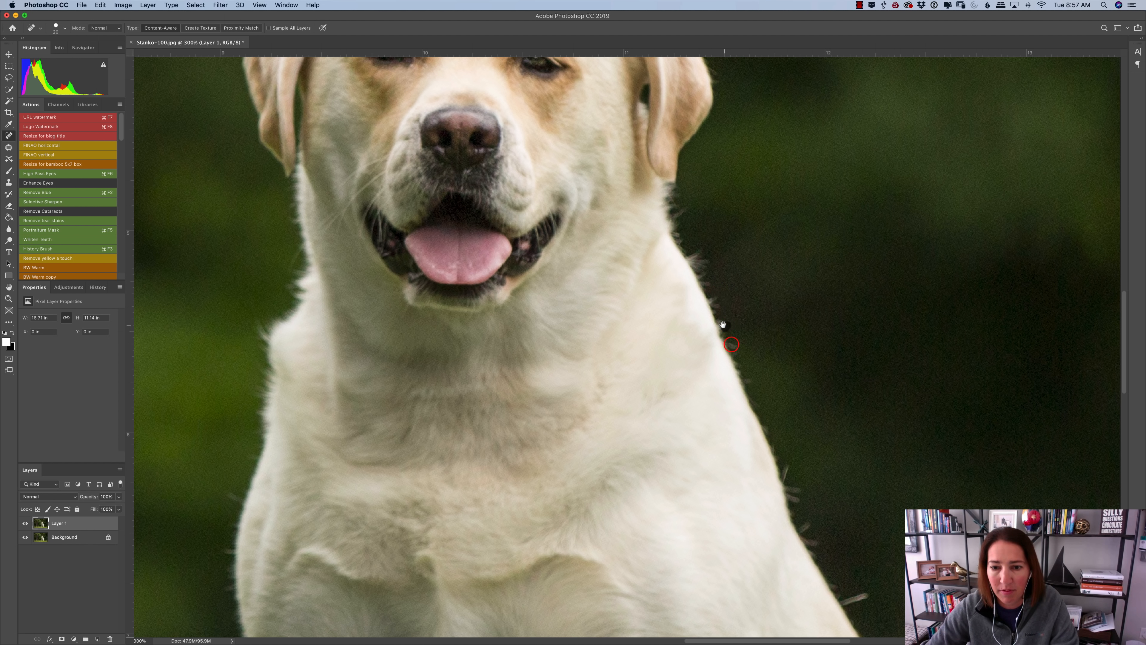
pyautogui.moveTo(699, 256); pyautogui.dragTo(701, 263)
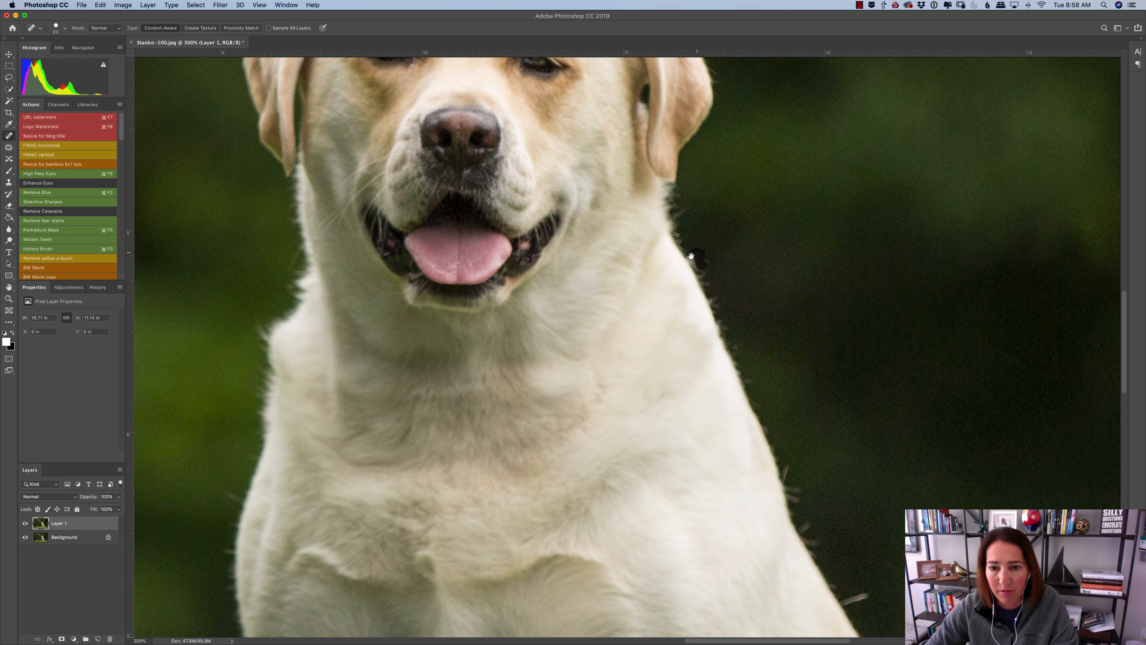
pyautogui.click(677, 212)
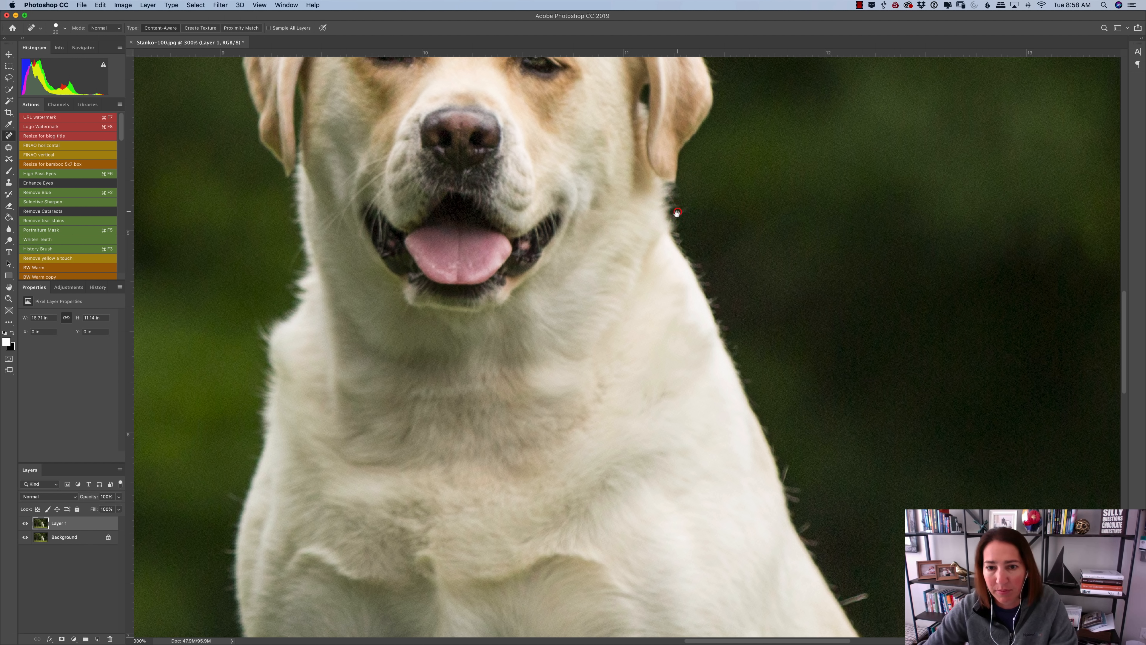
# Heal away the stray hairs along the dog's right body edge, below the shoulder
pyautogui.moveTo(869, 489); pyautogui.dragTo(826, 370)
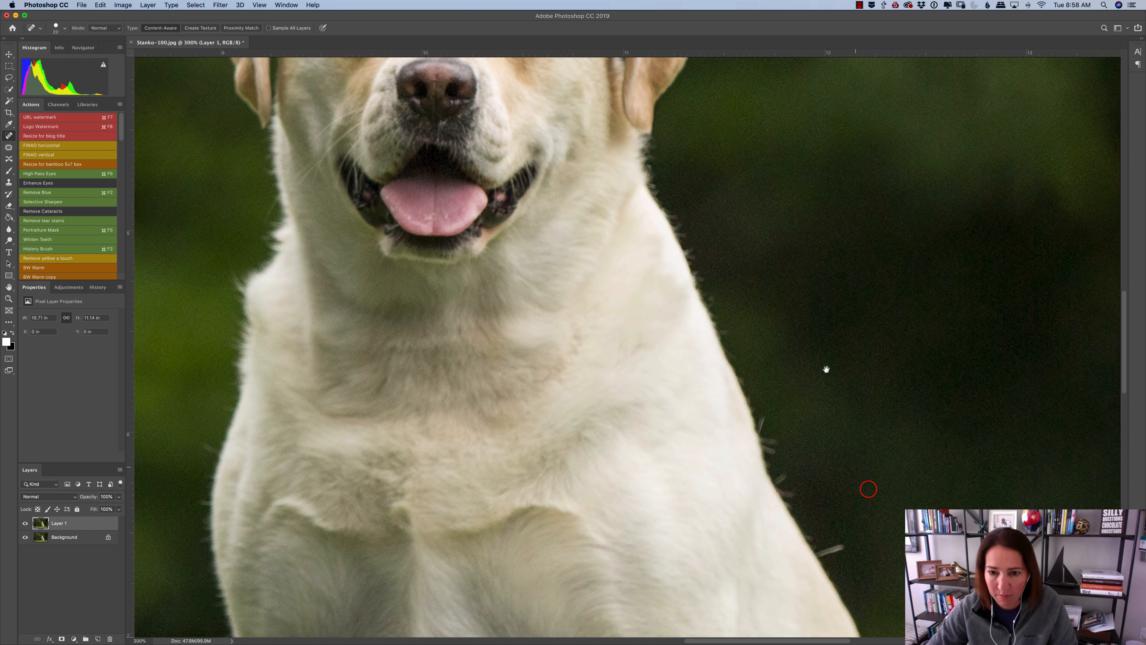
pyautogui.moveTo(786, 409)
pyautogui.mouseDown()
pyautogui.moveTo(801, 410)
pyautogui.moveTo(780, 402)
pyautogui.mouseUp()
pyautogui.click(720, 286)
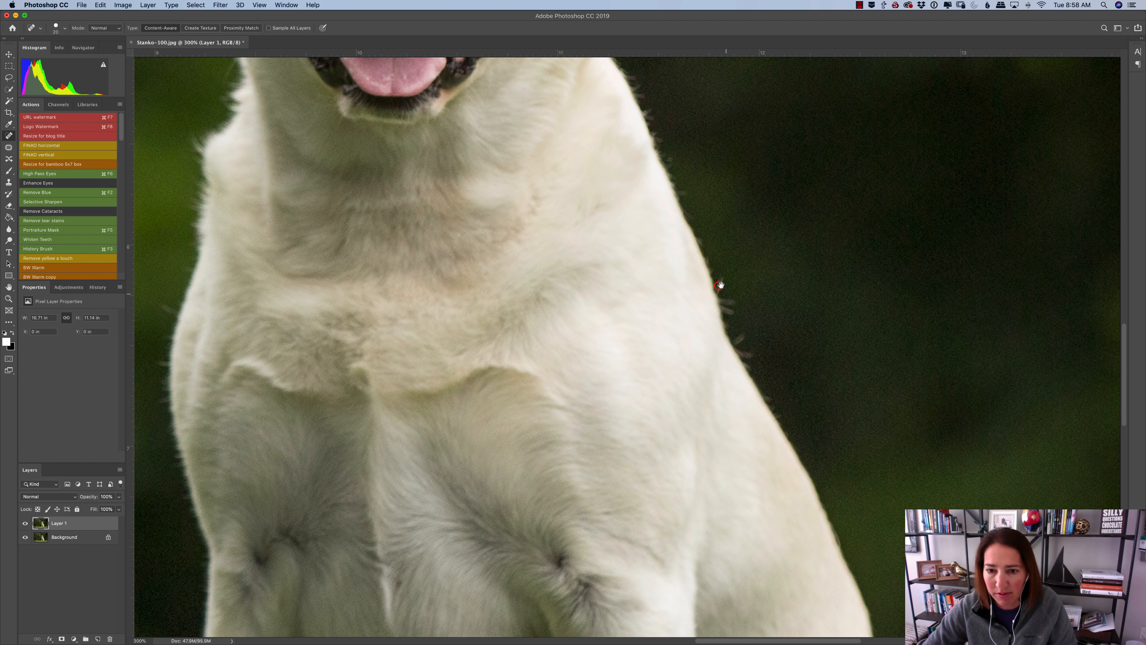
pyautogui.moveTo(720, 285); pyautogui.dragTo(745, 354)
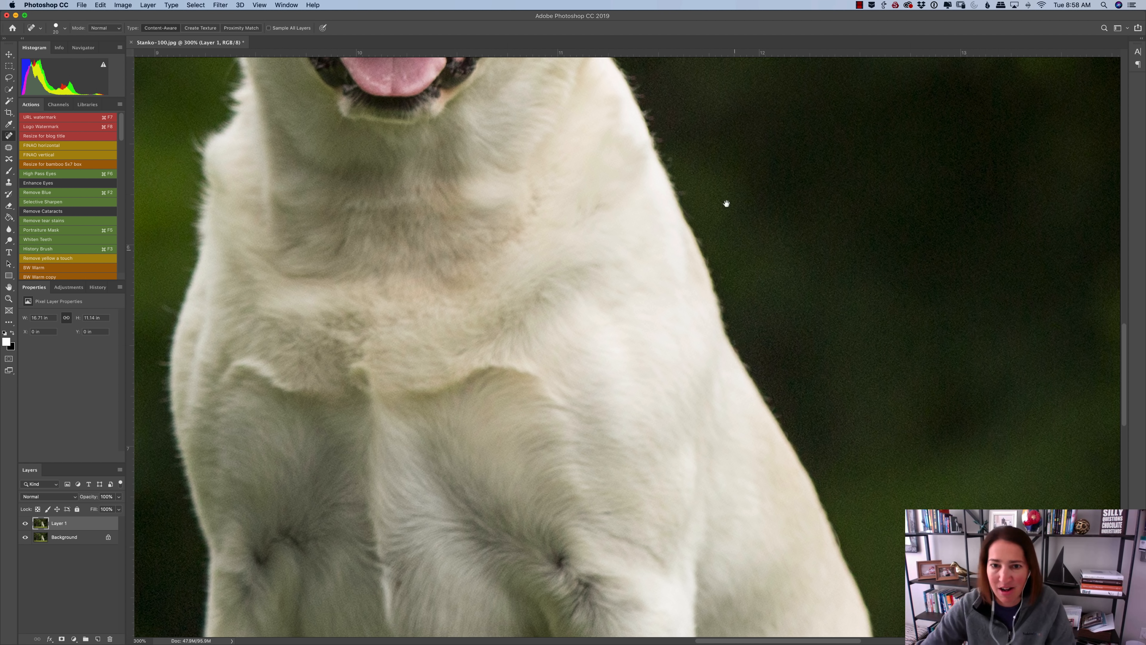
# Merge the retouched layer into the background and duplicate the merged image onto a new layer
pyautogui.press('super+1')
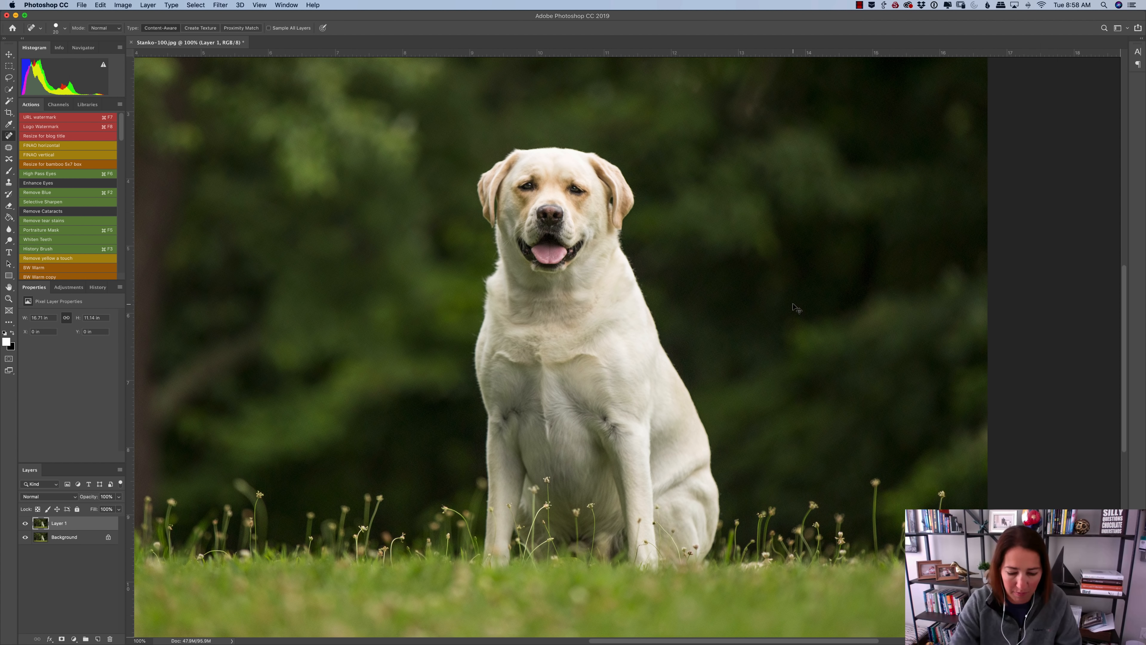
pyautogui.press('super+minus')
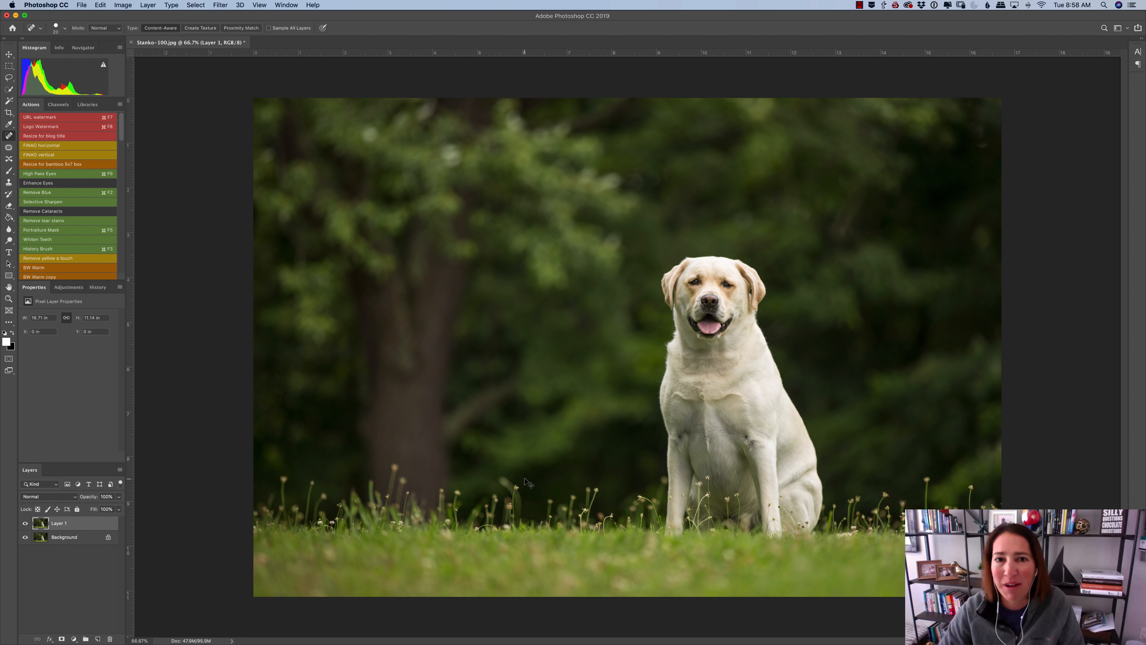
pyautogui.press('super+e')
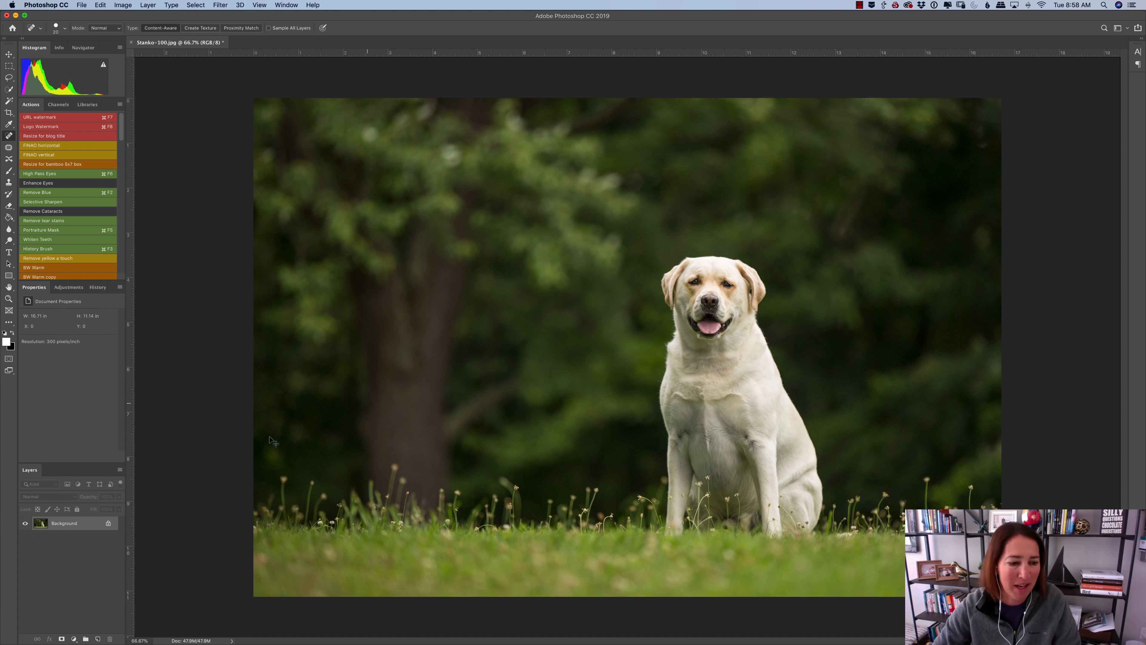
pyautogui.press('super+j')
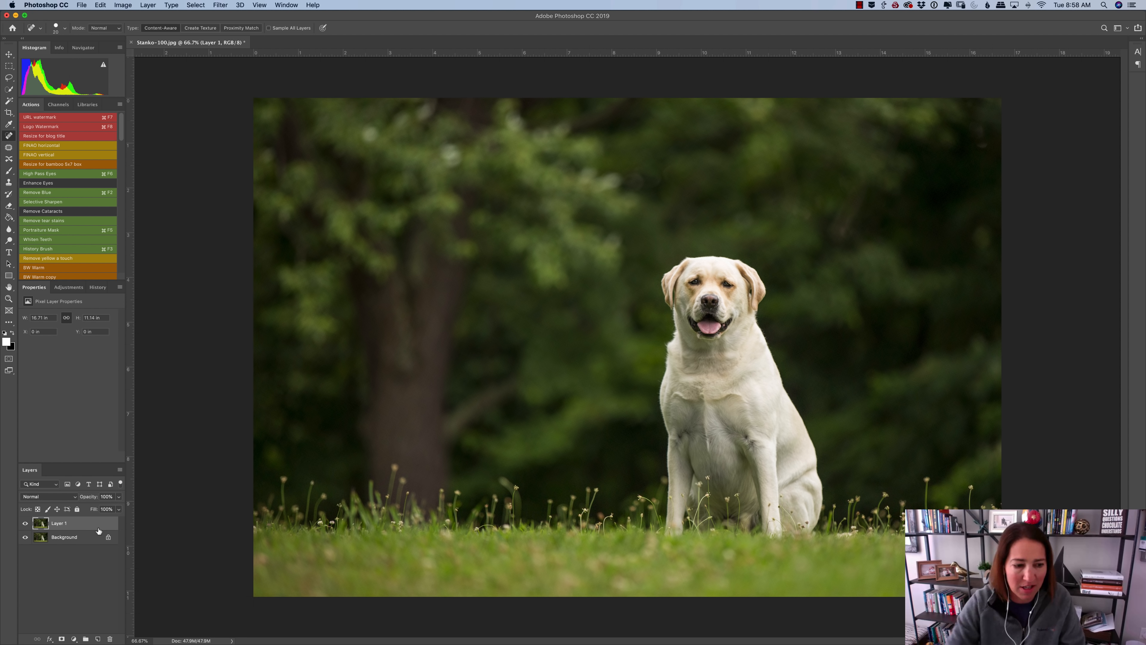
# Apply the Topaz Adjust 5 filter to the duplicate layer using the Detail - Medium preset from the Classic Collection
pyautogui.click(222, 5)
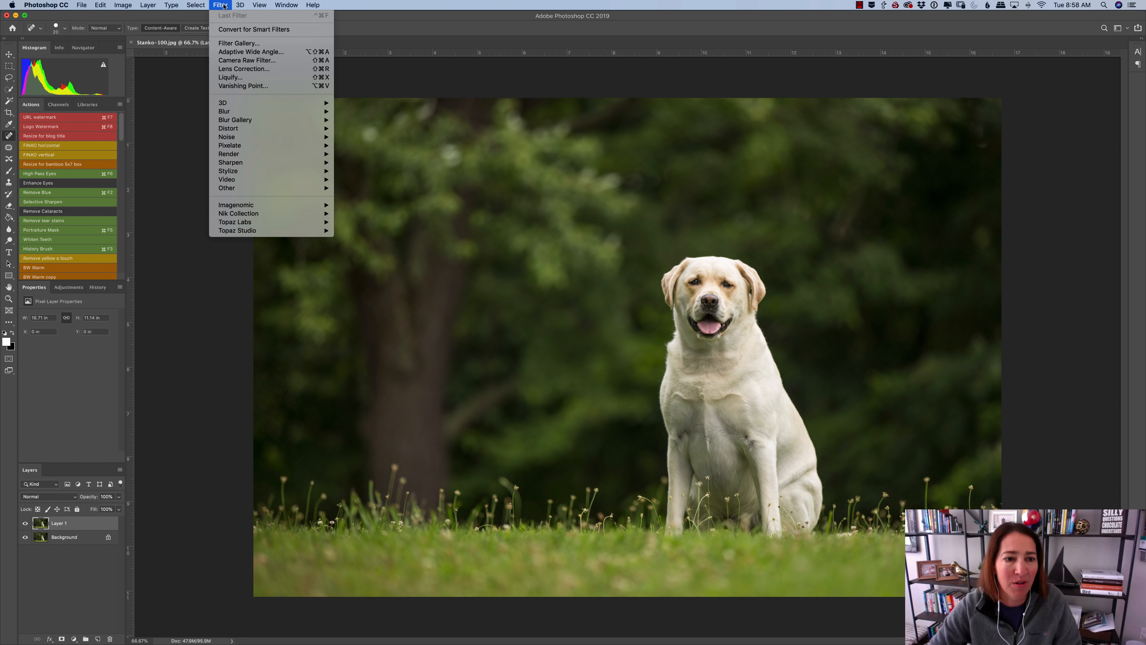
pyautogui.moveTo(316, 222)
pyautogui.click(365, 221)
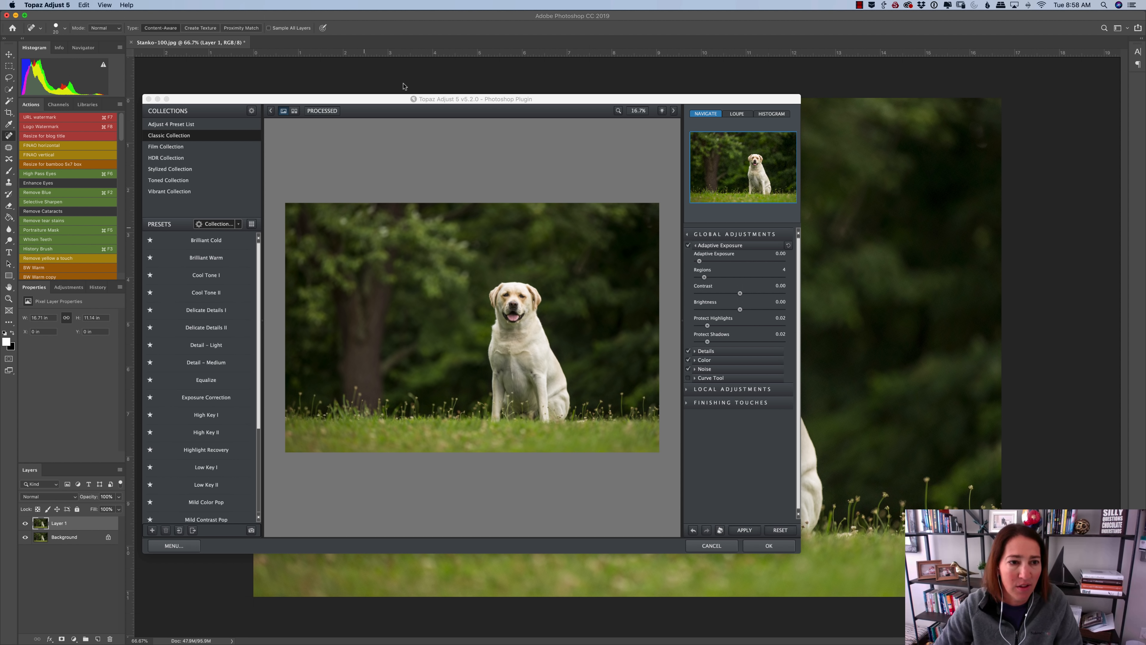
pyautogui.click(217, 362)
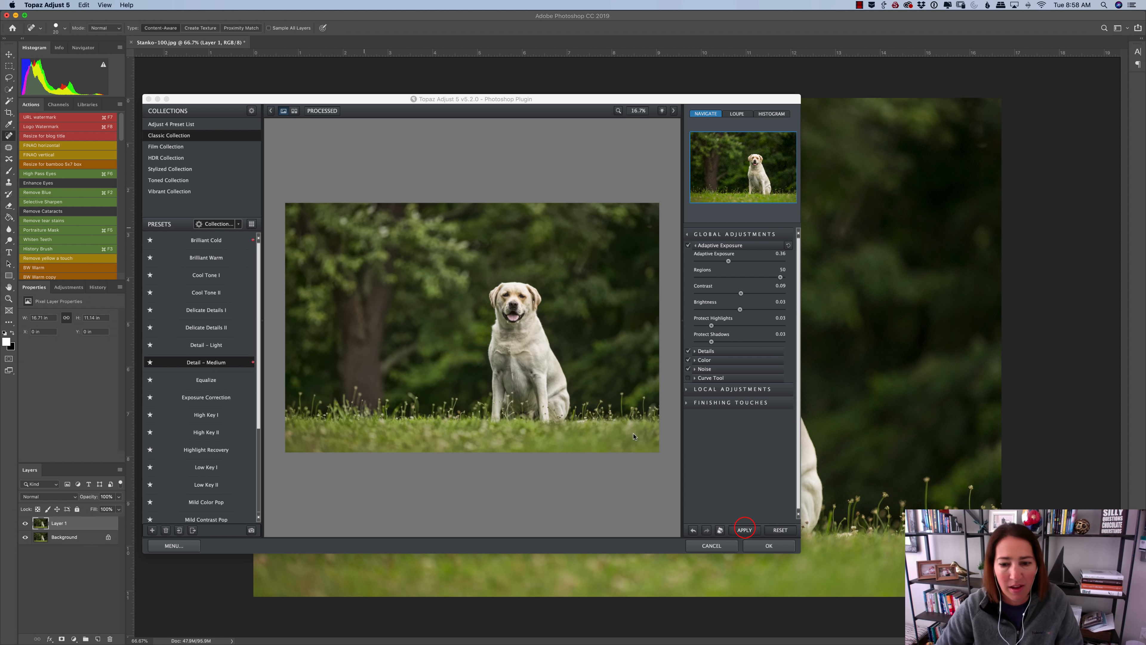
pyautogui.click(744, 530)
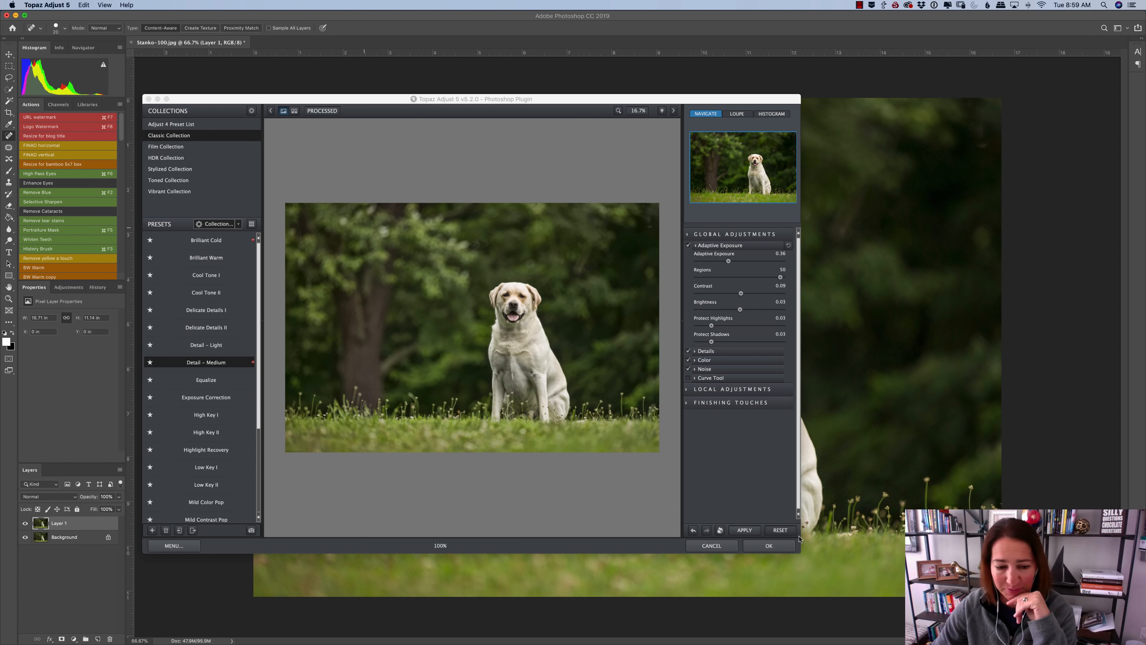
pyautogui.click(774, 546)
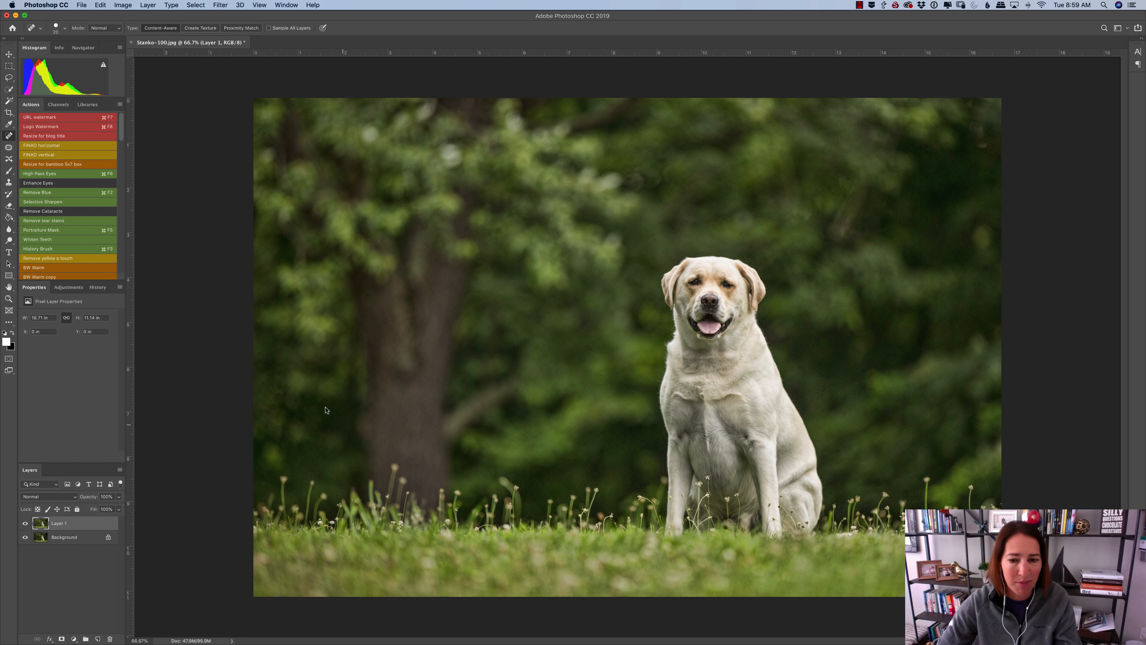
# Lower the Topaz-filtered layer's opacity to 48% and toggle its visibility to compare the detail effect
pyautogui.click(92, 495)
pyautogui.moveTo(63, 498)
pyautogui.mouseDown()
pyautogui.moveTo(92, 497)
pyautogui.moveTo(67, 497)
pyautogui.mouseUp()
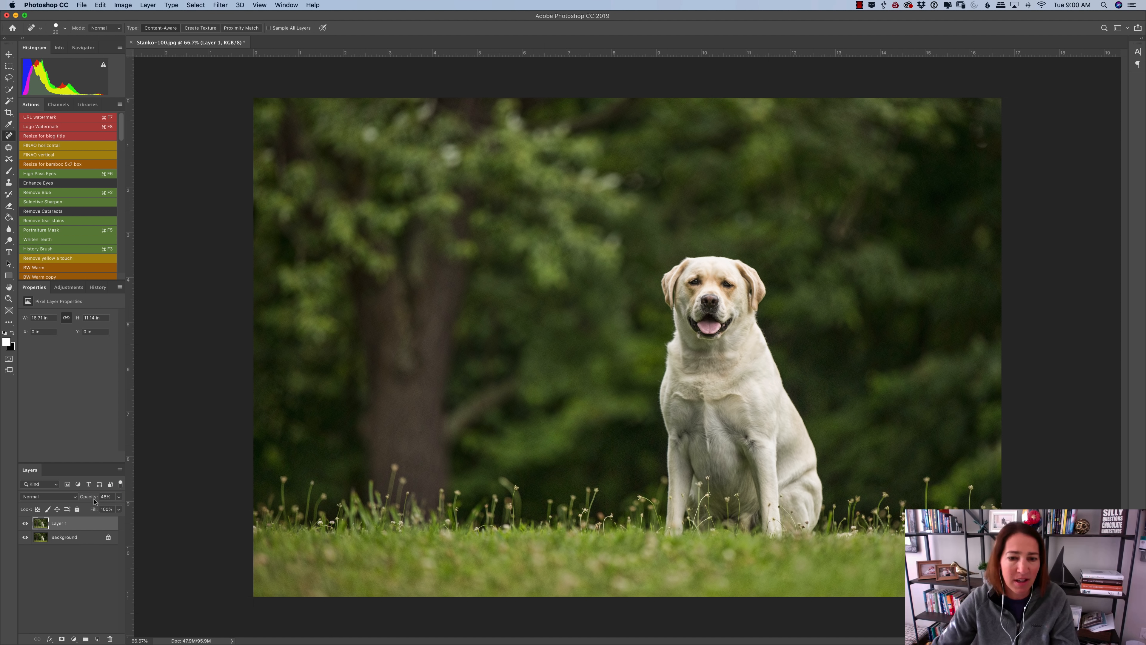
pyautogui.click(25, 523)
pyautogui.click(25, 523)
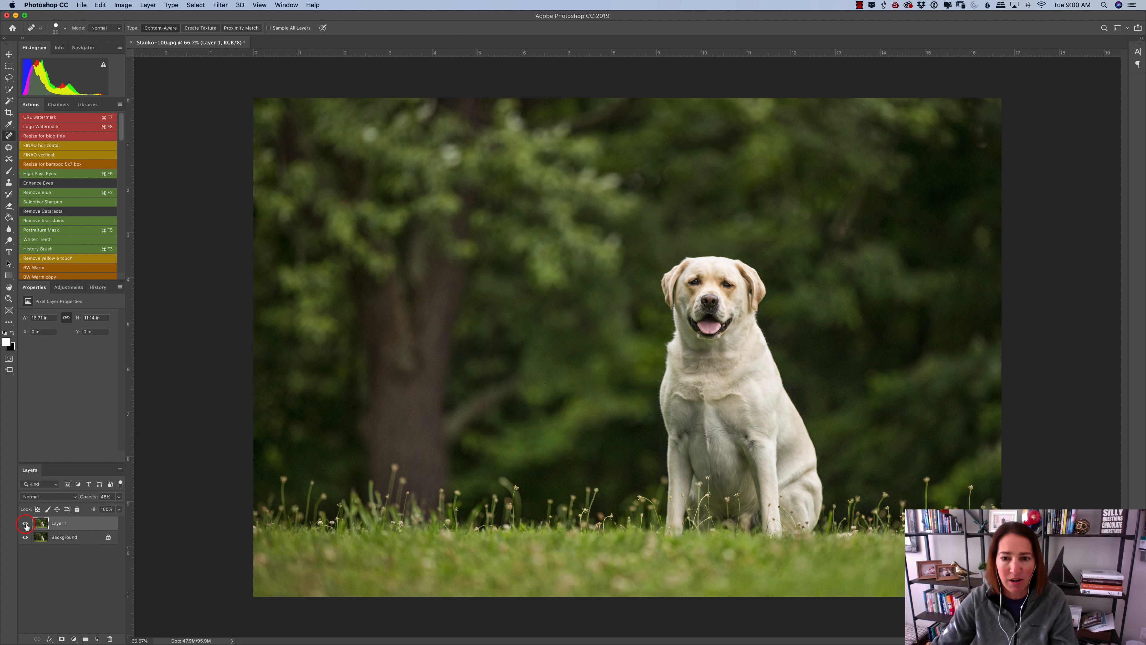
pyautogui.click(26, 523)
pyautogui.click(26, 523)
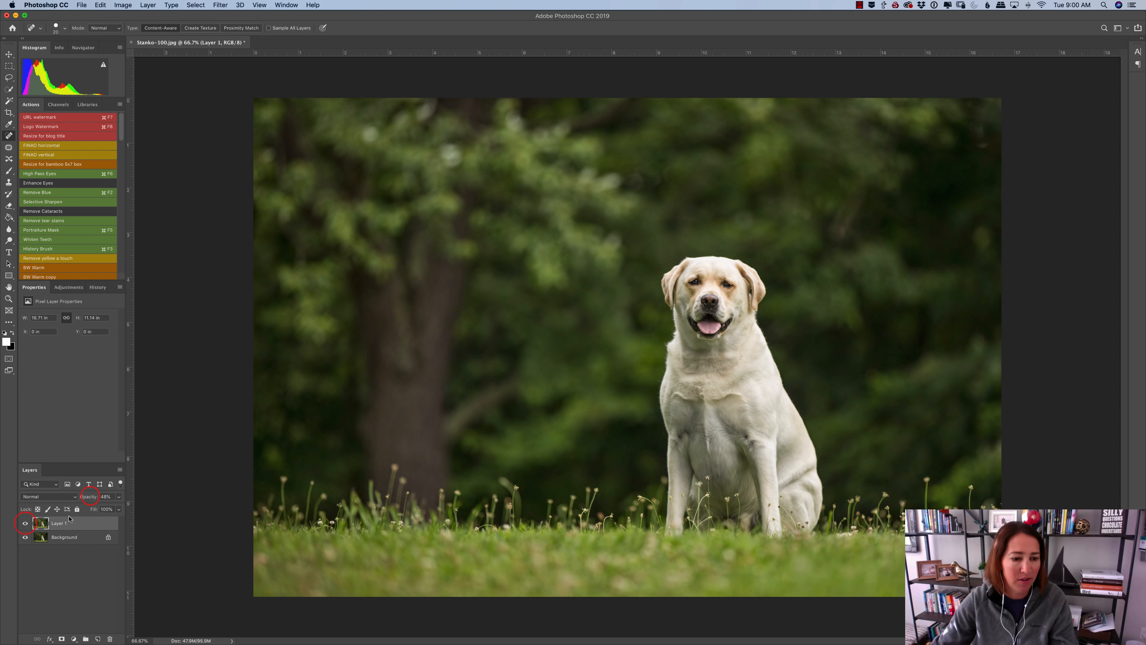
# Reduce the filtered layer's opacity to 39% and toggle its visibility to compare the image with and without the effect
pyautogui.moveTo(92, 498); pyautogui.dragTo(86, 498)
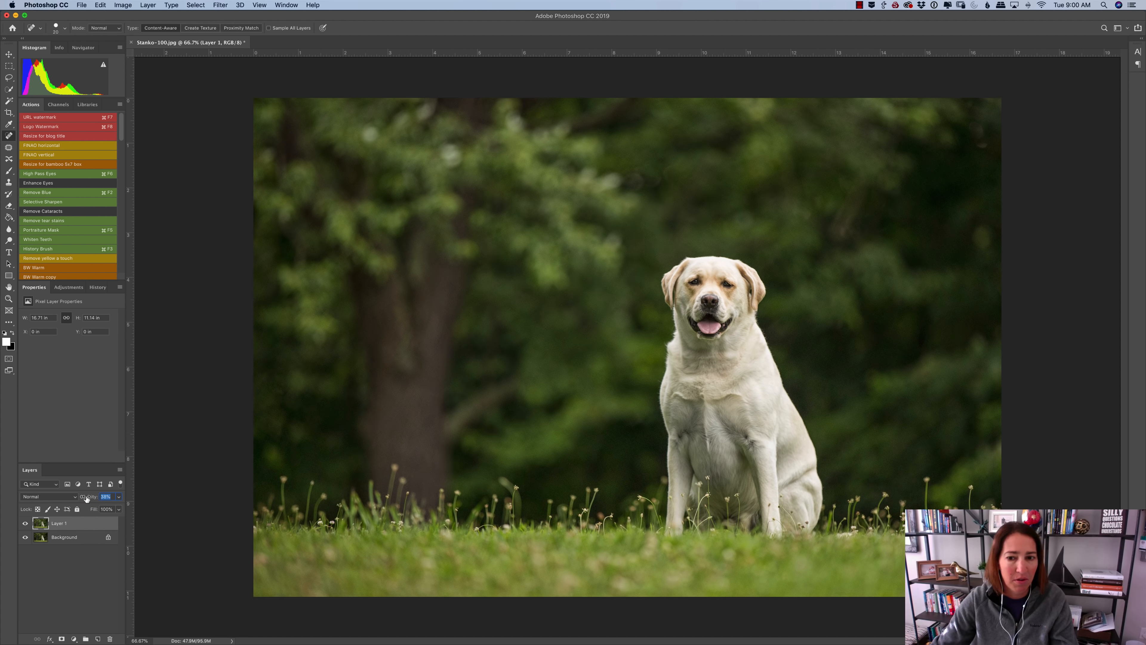
pyautogui.click(25, 524)
pyautogui.click(25, 523)
pyautogui.click(26, 524)
pyautogui.click(25, 524)
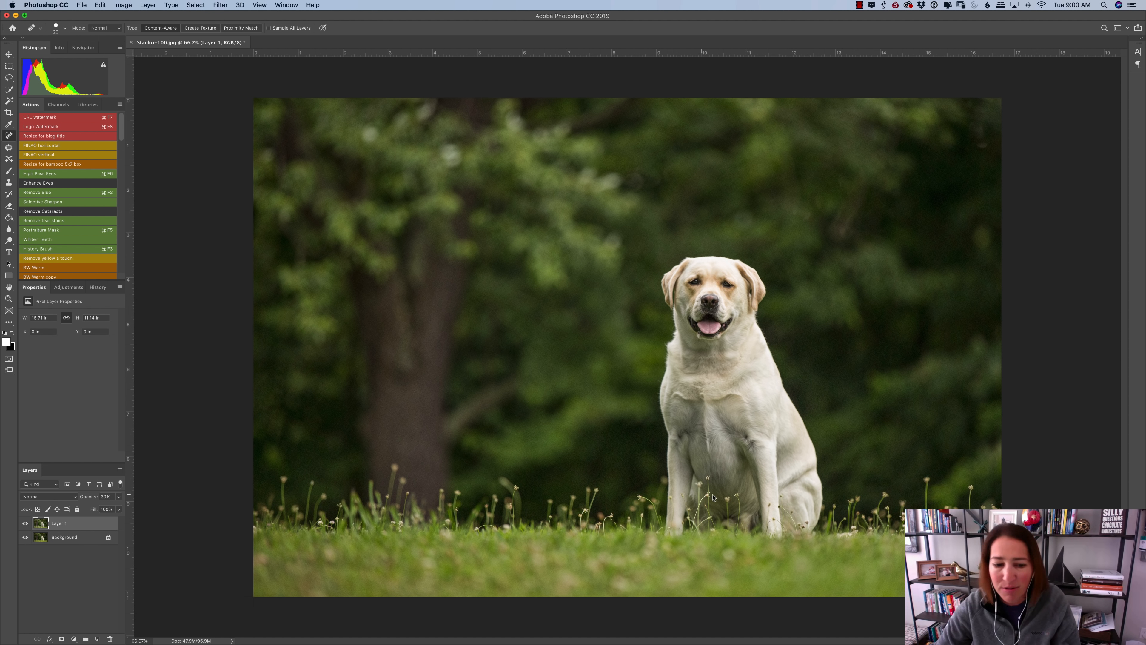
pyautogui.click(26, 523)
pyautogui.click(26, 523)
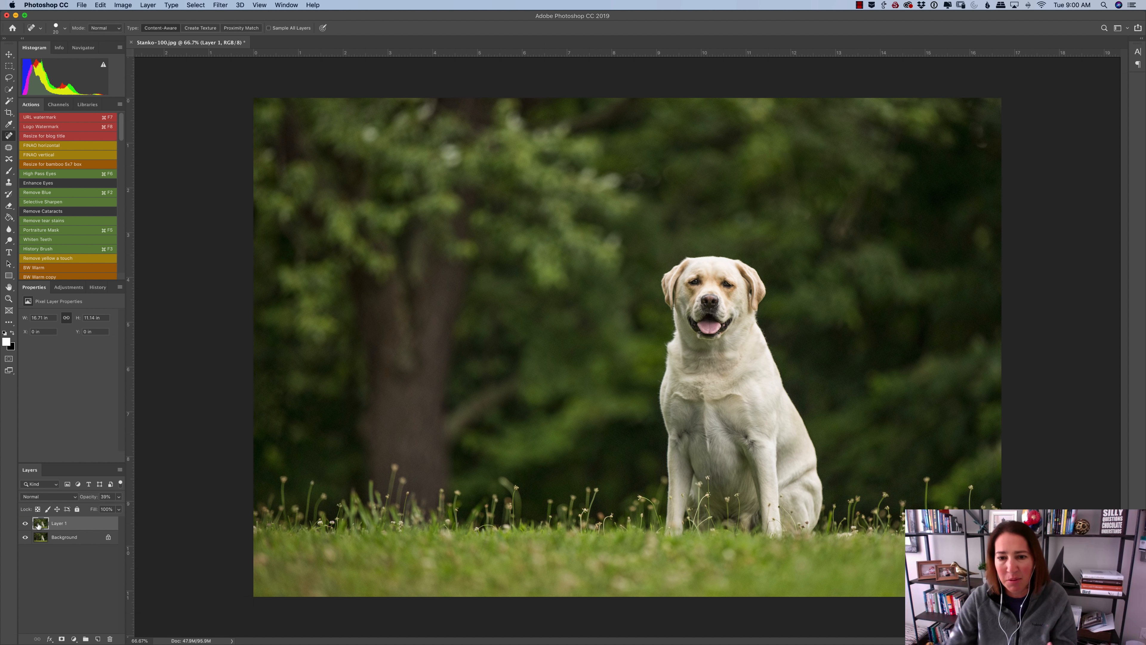